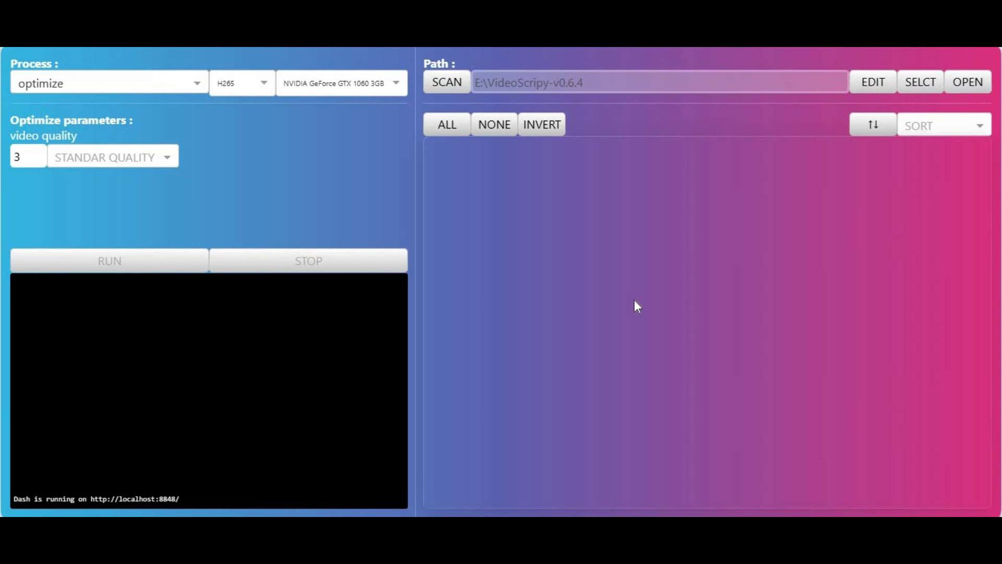
# - Check the Process and codec lists, keeping optimize and H265
pyautogui.click(201, 87)
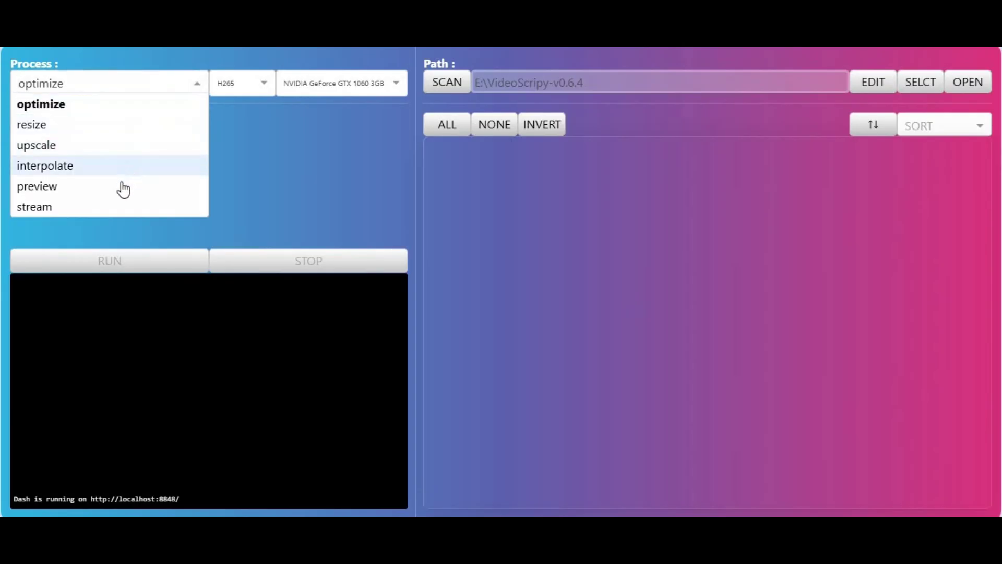
pyautogui.click(258, 207)
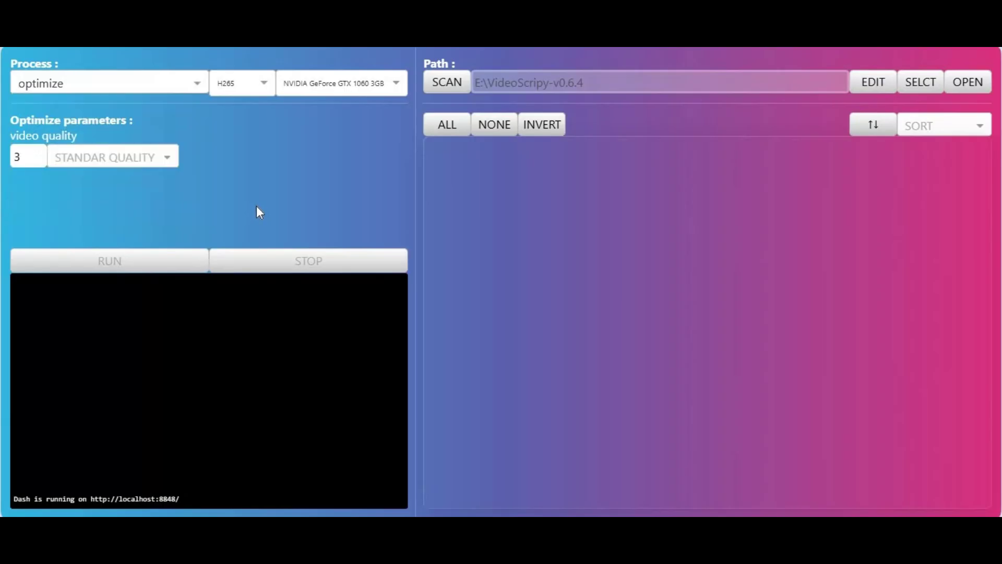
pyautogui.click(256, 89)
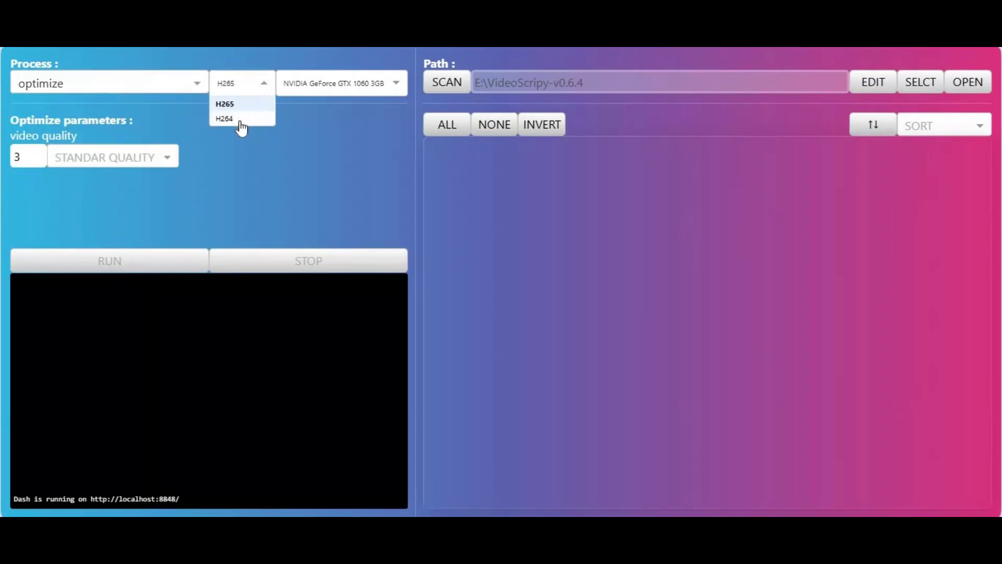
pyautogui.click(330, 134)
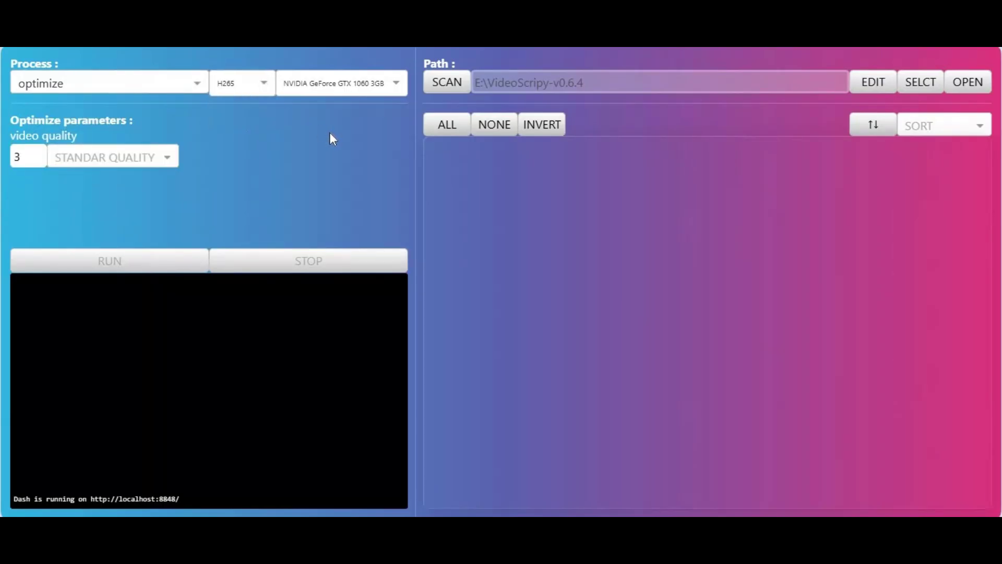
# - Keep the NVIDIA GPU and quality 3, then select the GitHub repository page address
pyautogui.click(379, 84)
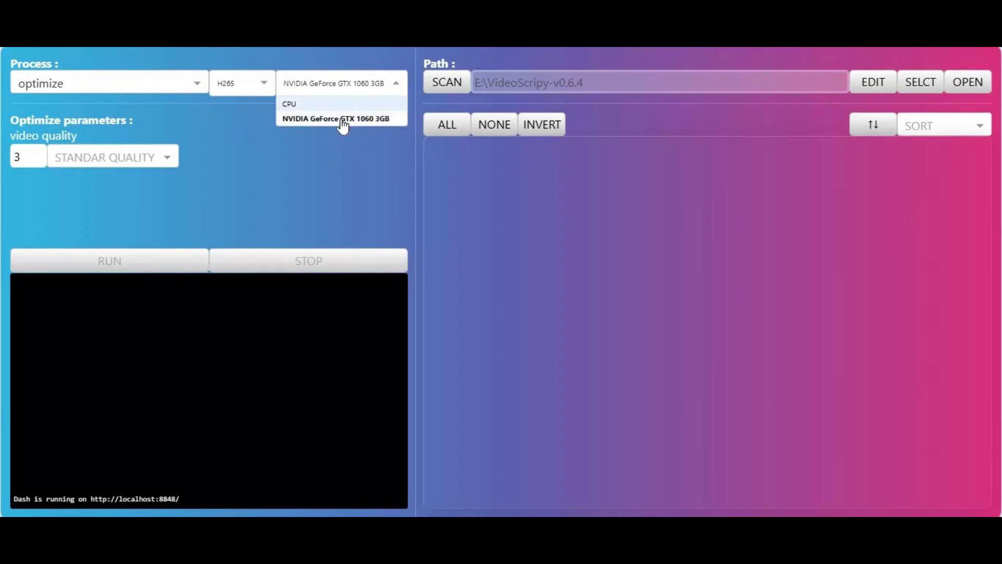
pyautogui.click(125, 181)
pyautogui.click(146, 163)
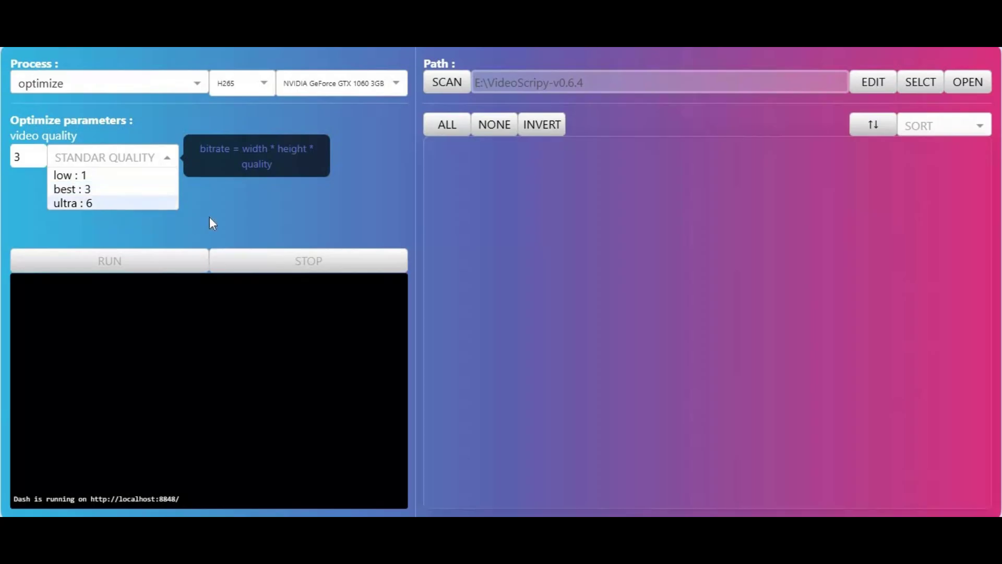
pyautogui.click(239, 190)
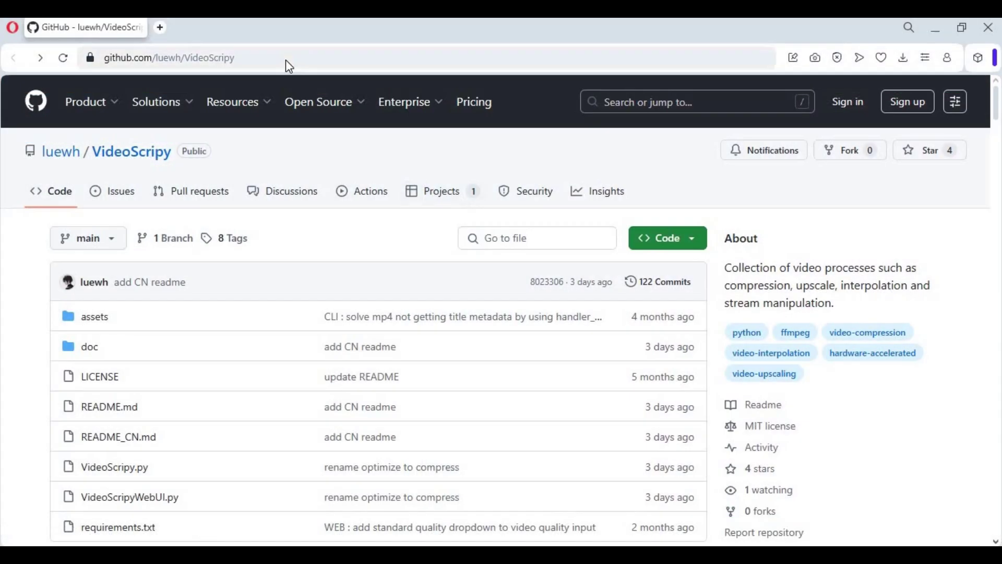
pyautogui.click(265, 61)
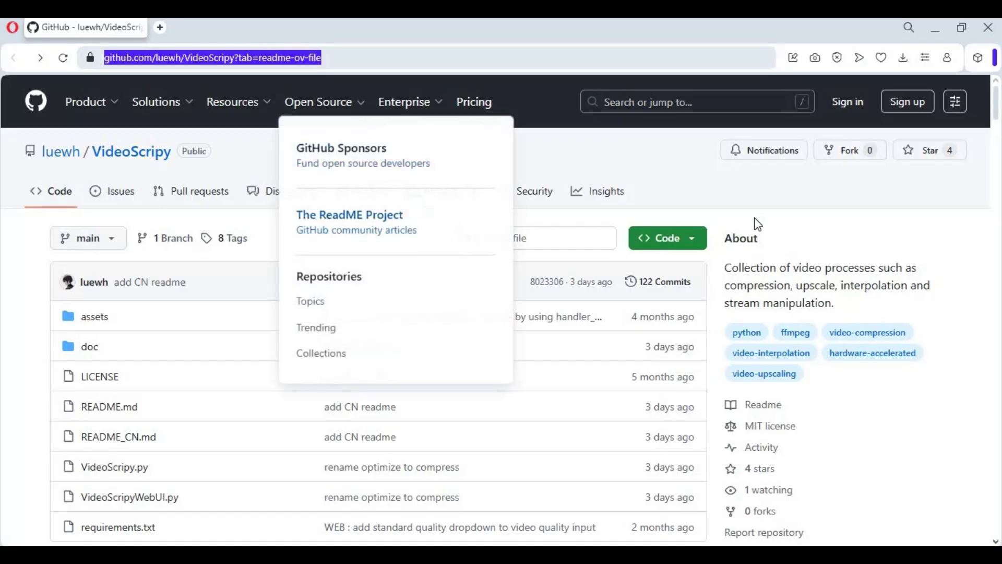
# - Scroll through the VideoScripy README on GitHub
pyautogui.scroll(-1, 867, 251)
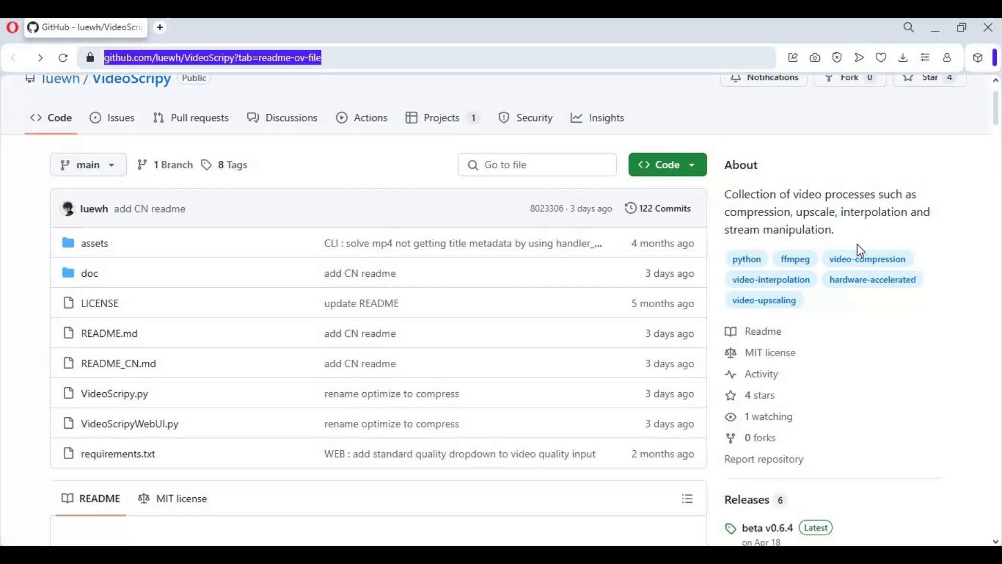
pyautogui.scroll(-6, 857, 248)
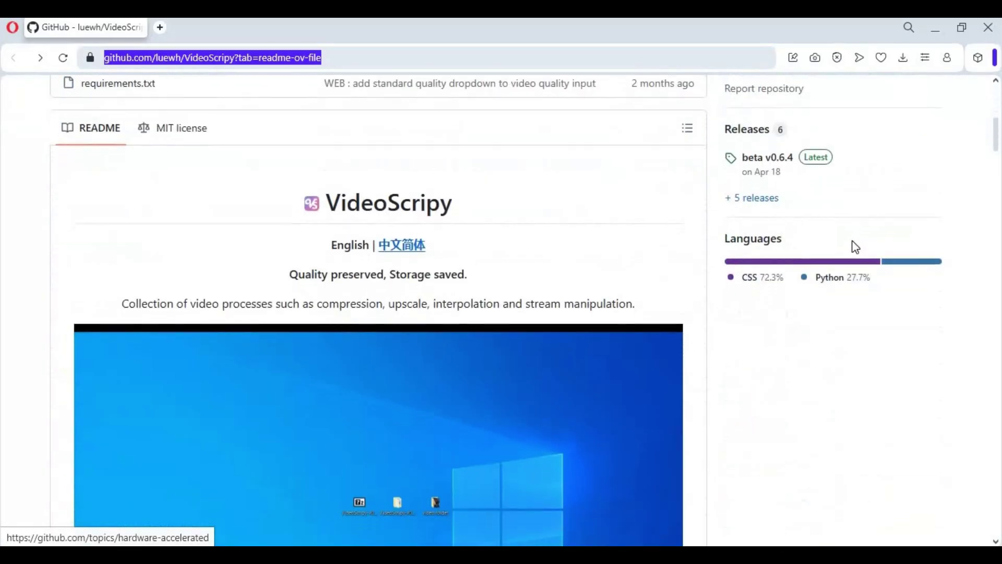
pyautogui.scroll(-8, 856, 248)
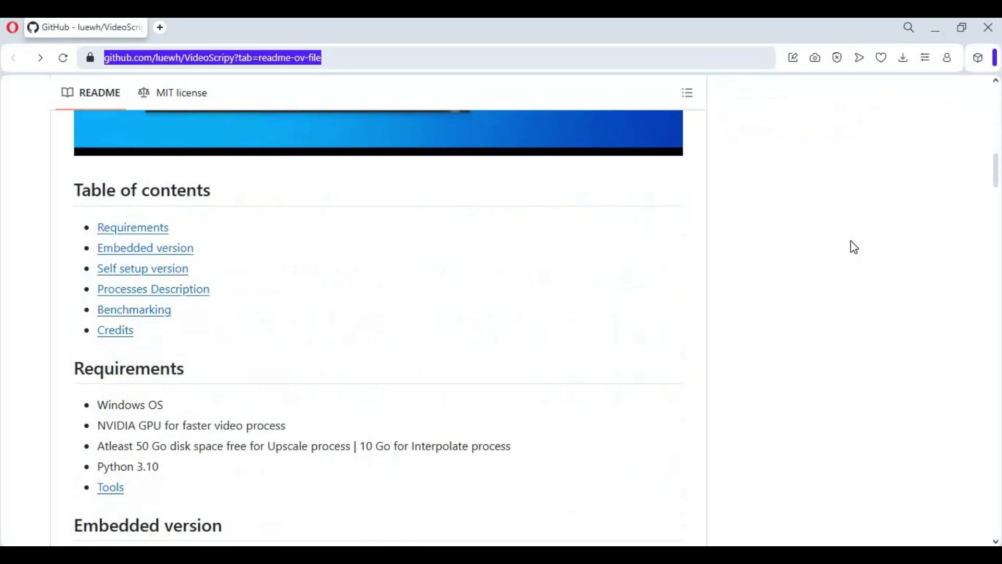
pyautogui.scroll(-2, 856, 248)
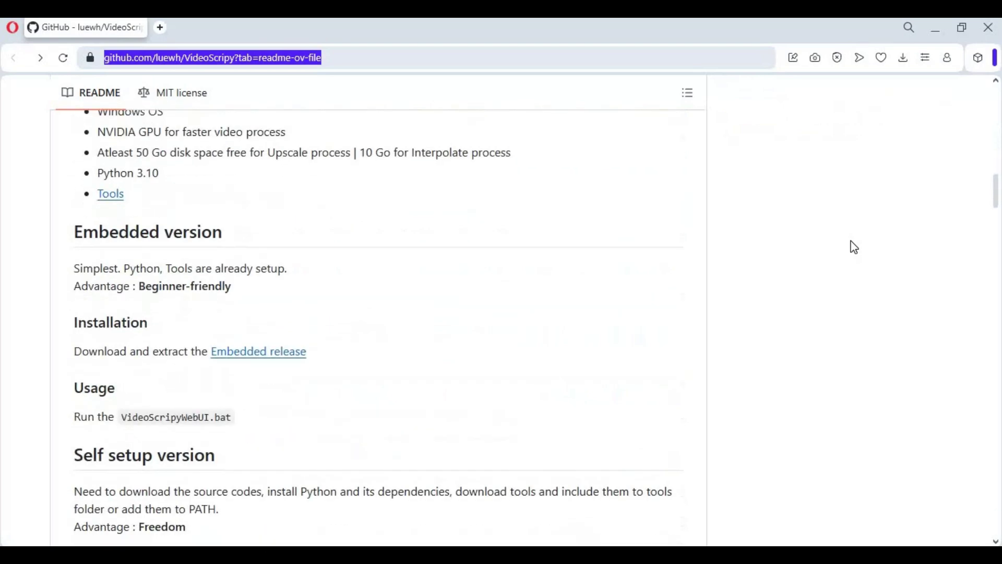
pyautogui.scroll(3, 855, 248)
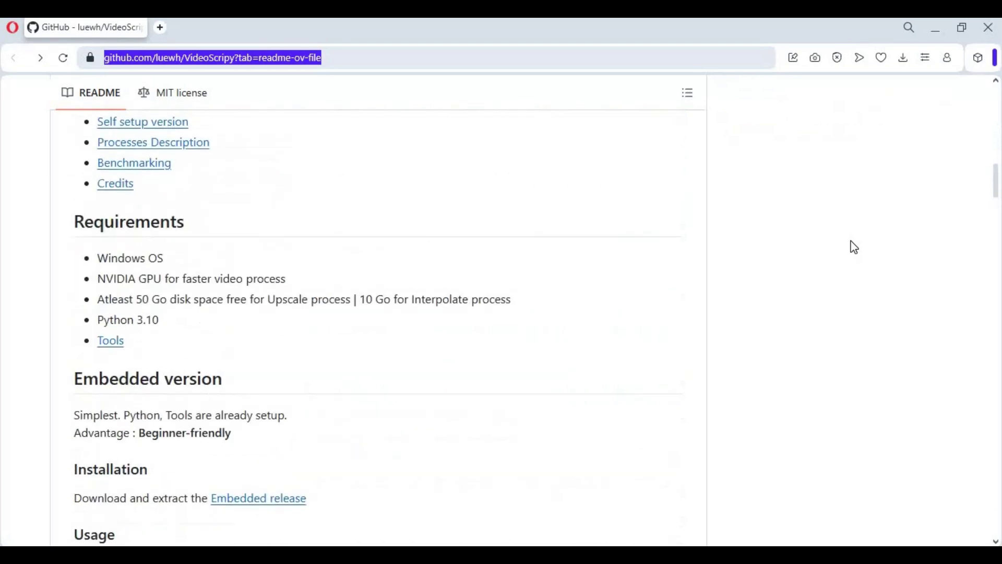
pyautogui.scroll(-7, 854, 247)
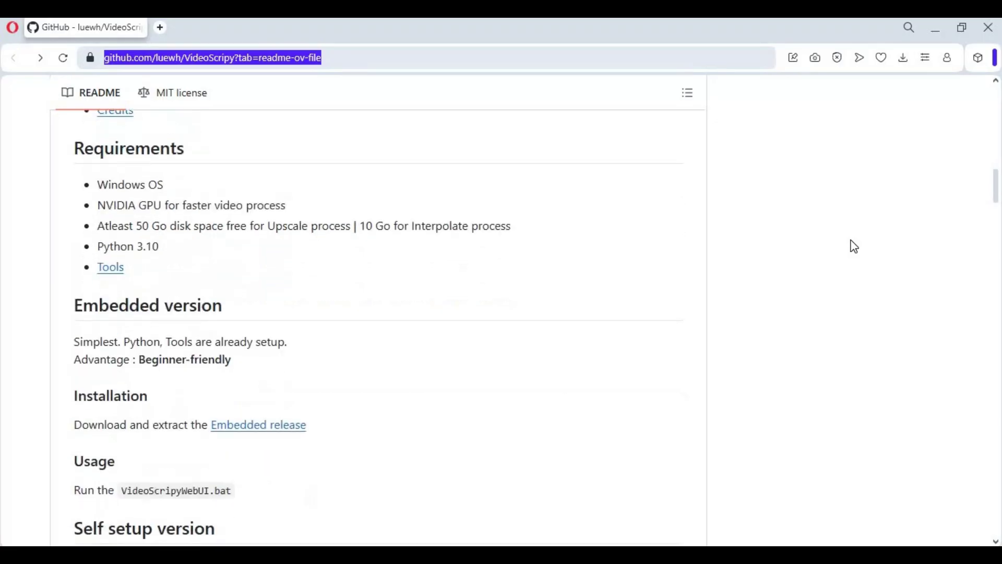
pyautogui.scroll(-13, 855, 243)
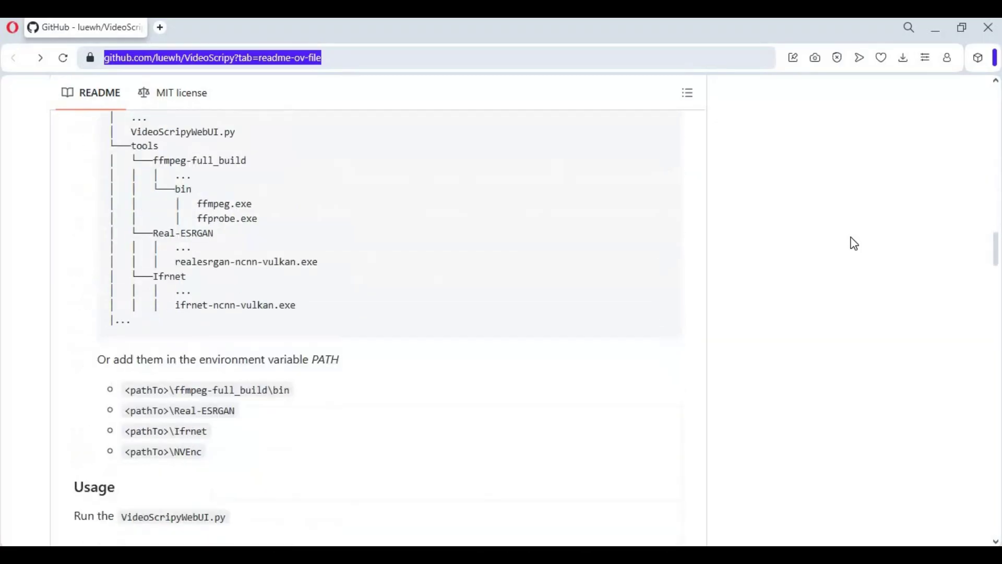
pyautogui.scroll(-13, 855, 242)
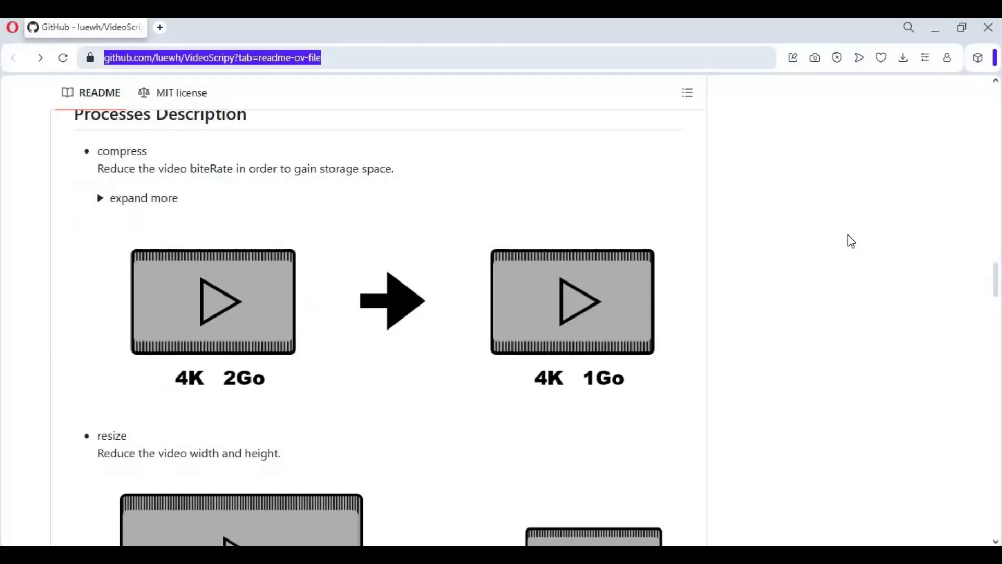
pyautogui.scroll(-6, 846, 240)
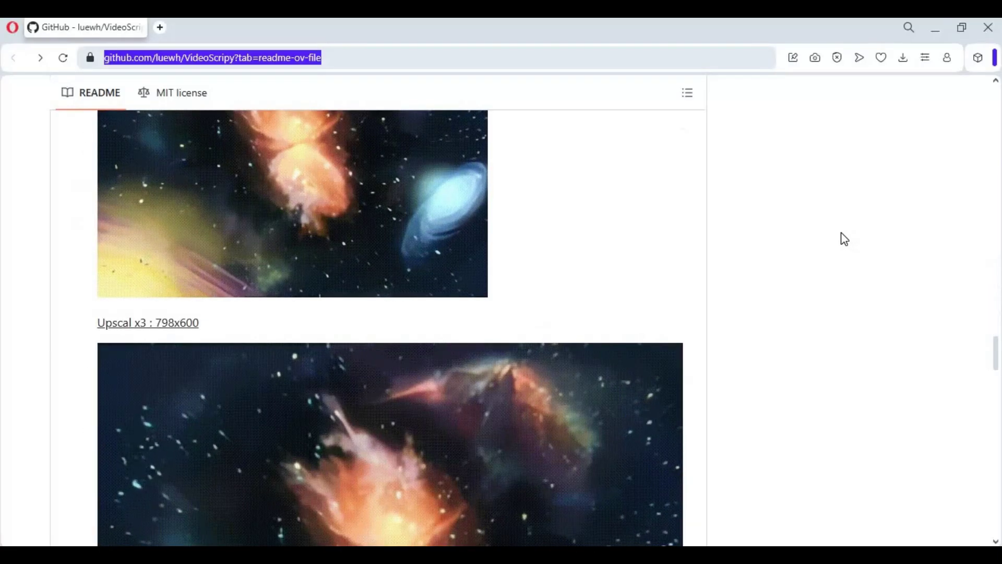
pyautogui.scroll(2, 846, 239)
pyautogui.scroll(-5, 846, 239)
pyautogui.scroll(-6, 845, 240)
pyautogui.scroll(-3, 845, 240)
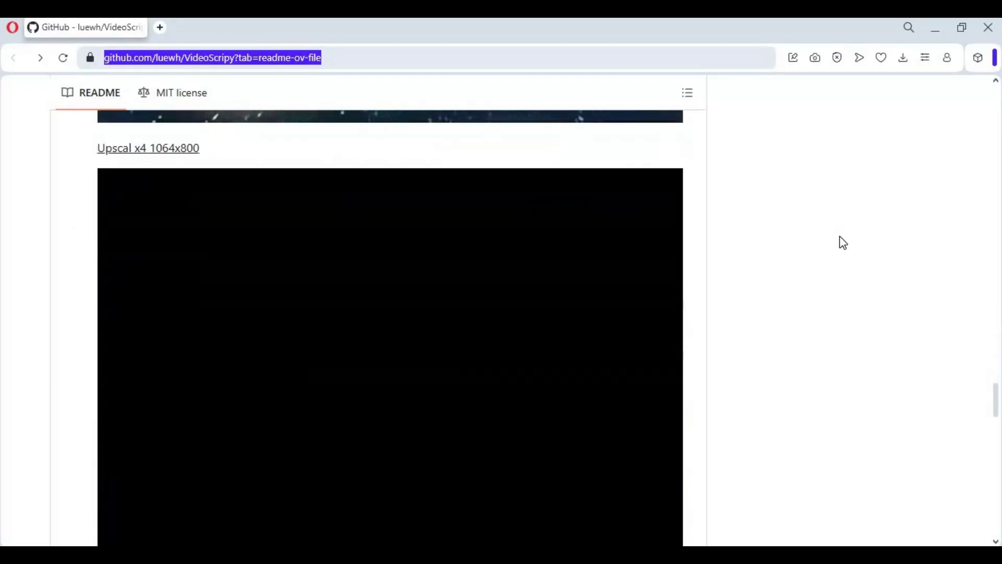
pyautogui.scroll(-3, 844, 243)
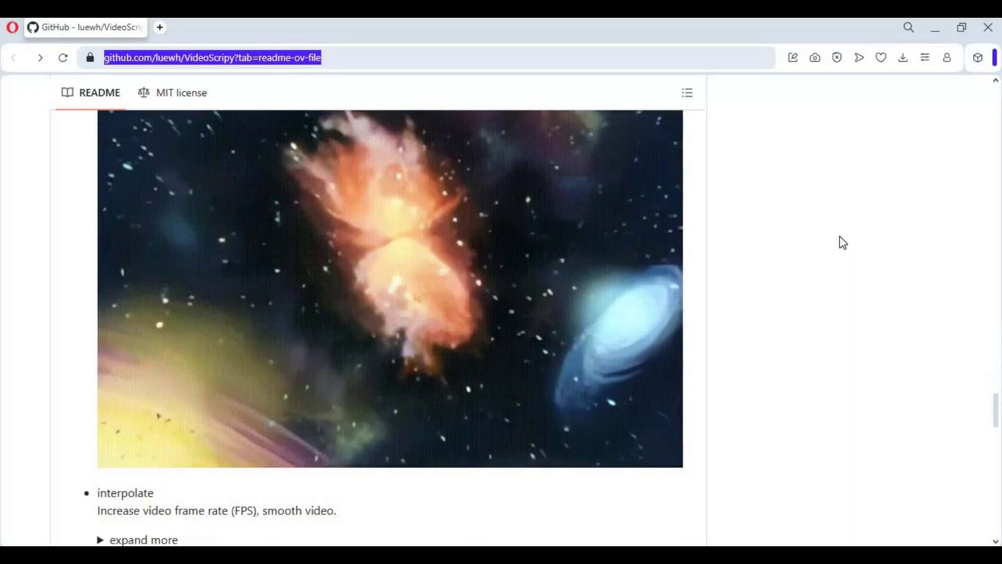
pyautogui.scroll(-4, 840, 241)
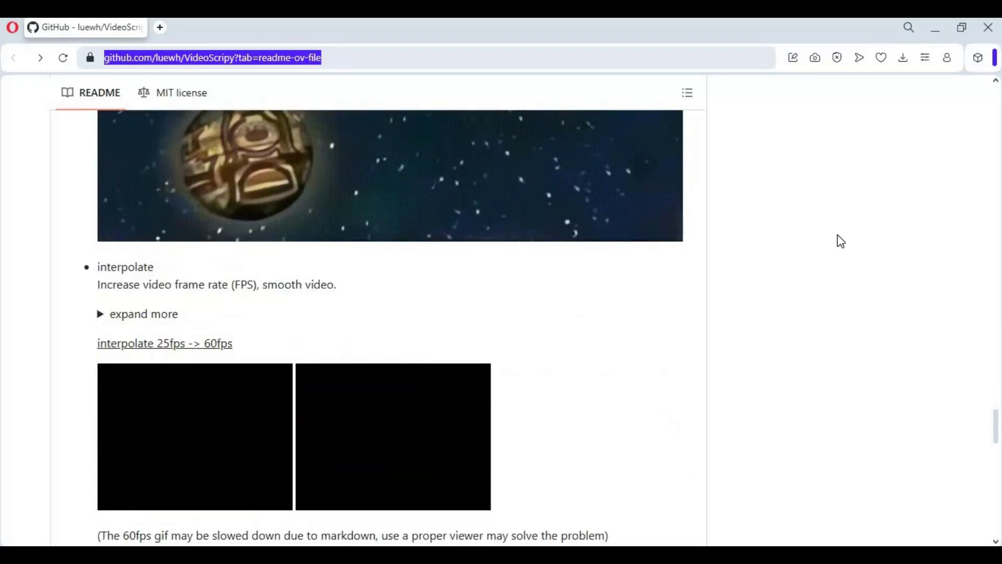
pyautogui.scroll(-3, 840, 242)
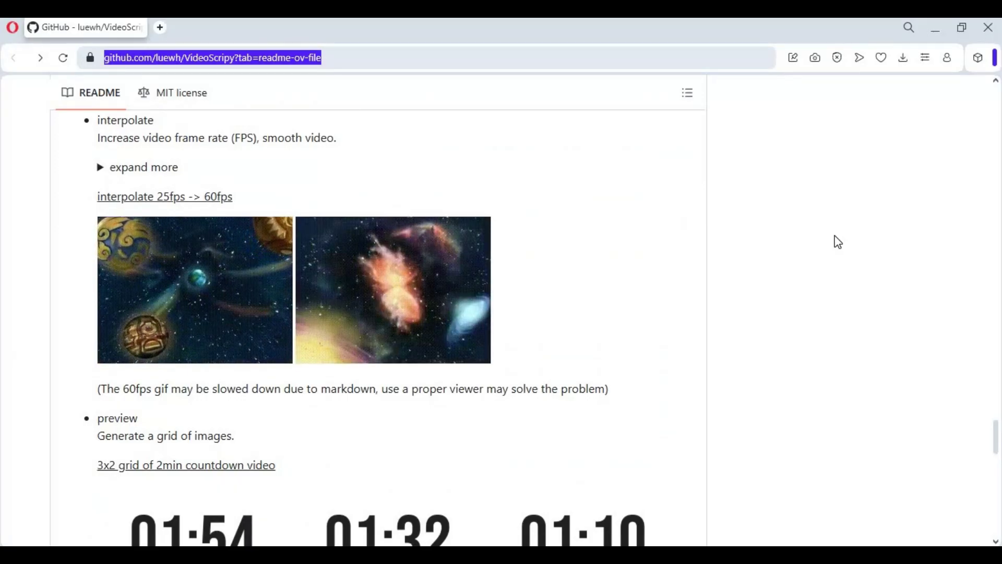
pyautogui.scroll(-15, 838, 241)
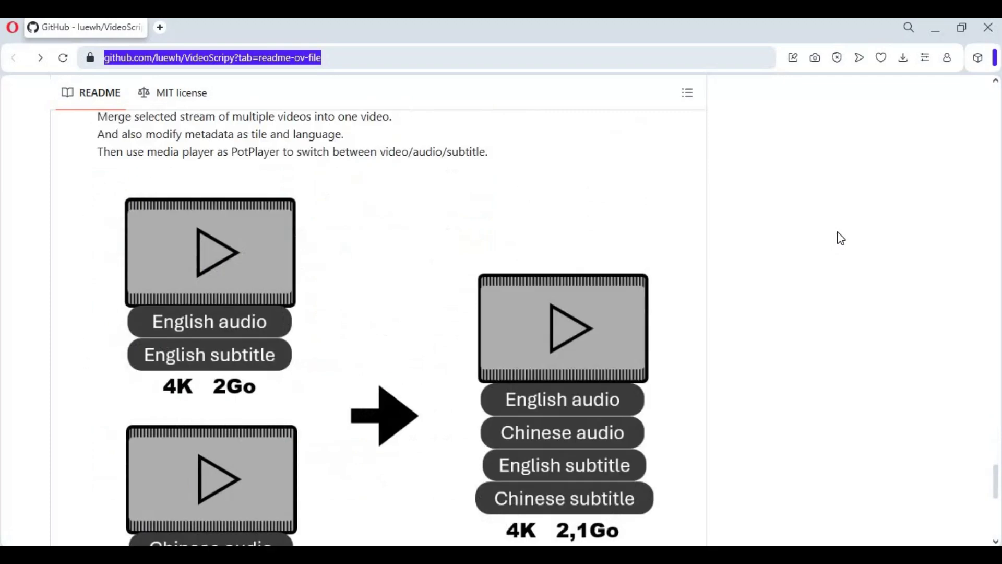
pyautogui.moveTo(997, 492); pyautogui.dragTo(947, 87)
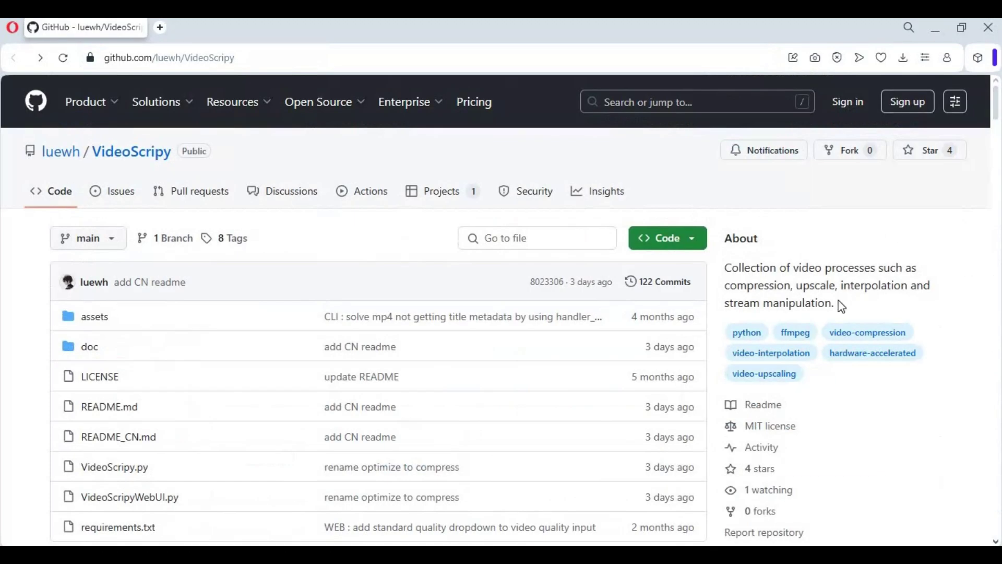
pyautogui.scroll(-4, 838, 307)
# - Open Releases and scroll down to the beta v0.6.4 Assets list
pyautogui.click(752, 354)
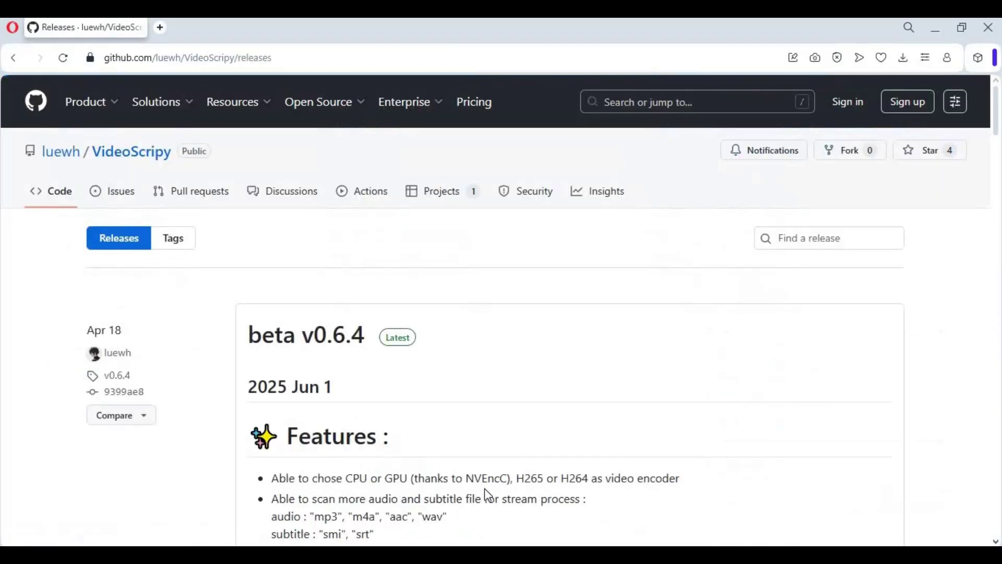
pyautogui.scroll(-3, 489, 496)
pyautogui.scroll(-7, 487, 497)
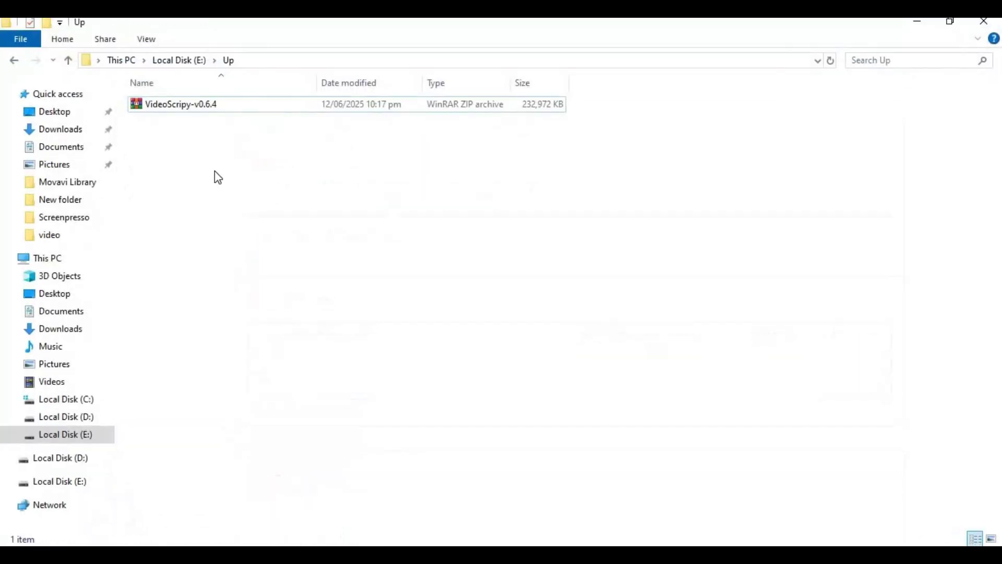
# - Extract the VideoScripy-v0.6.4 zip and look inside its assets folder before returning
pyautogui.rightClick(166, 103)
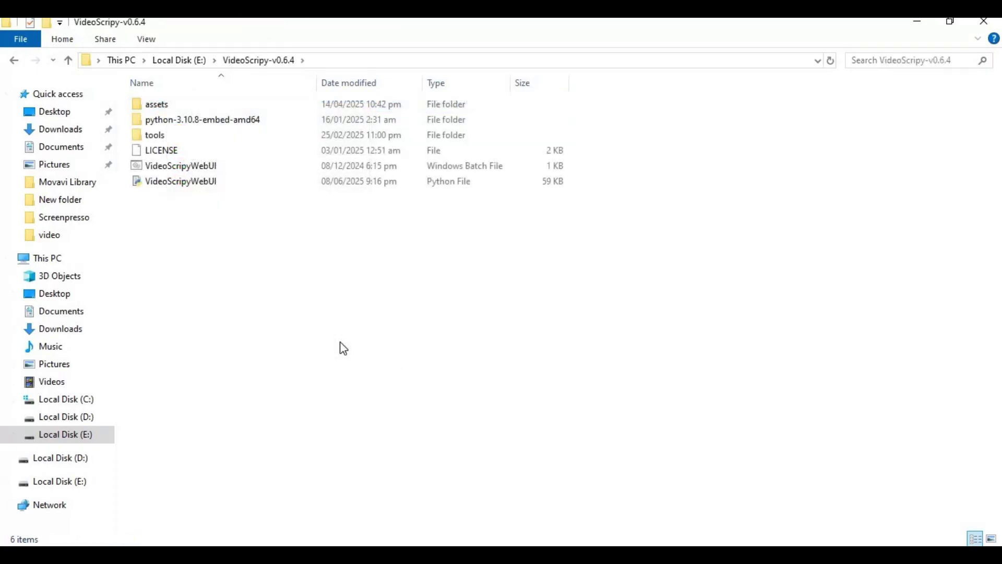
pyautogui.moveTo(306, 275); pyautogui.dragTo(343, 226)
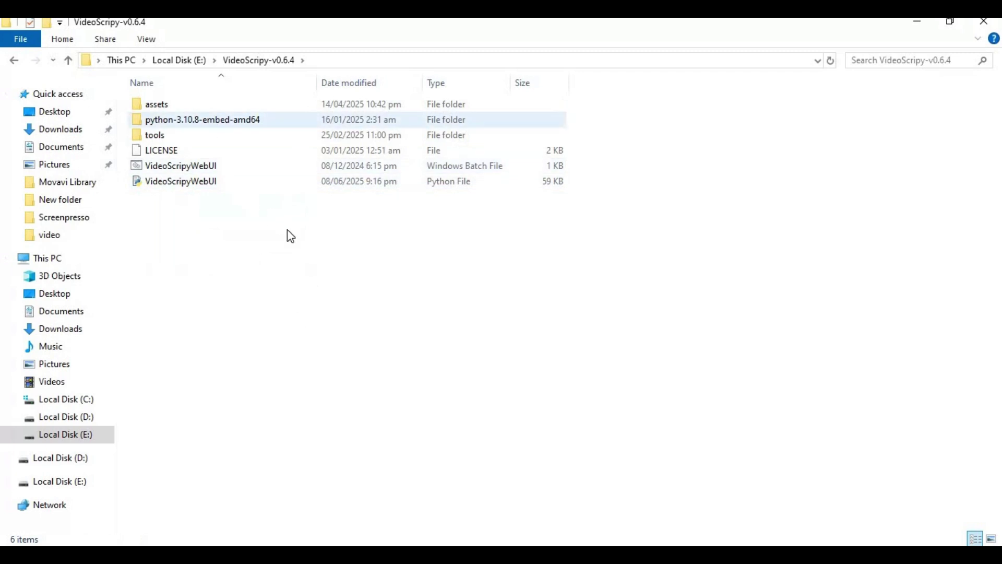
pyautogui.doubleClick(155, 106)
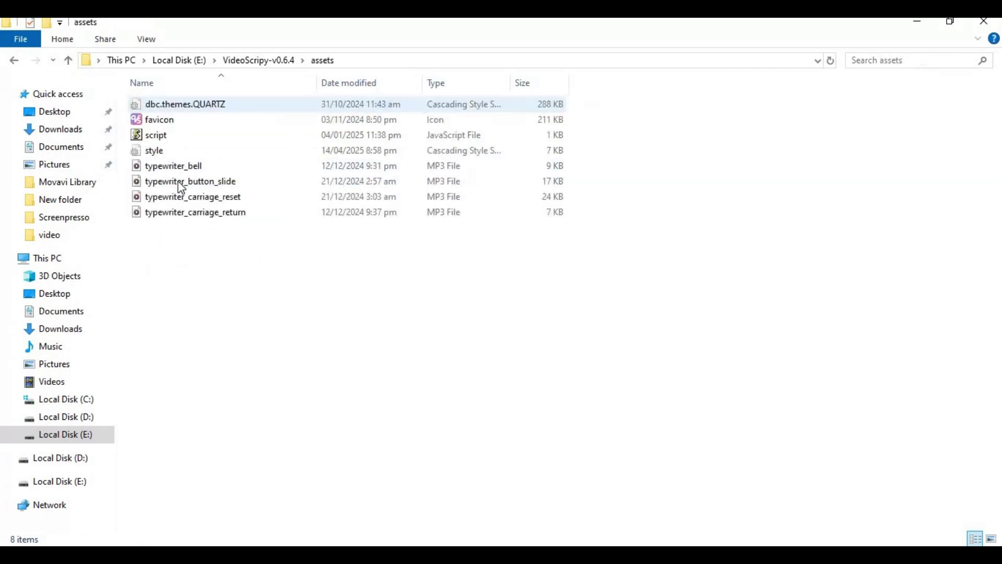
pyautogui.click(68, 61)
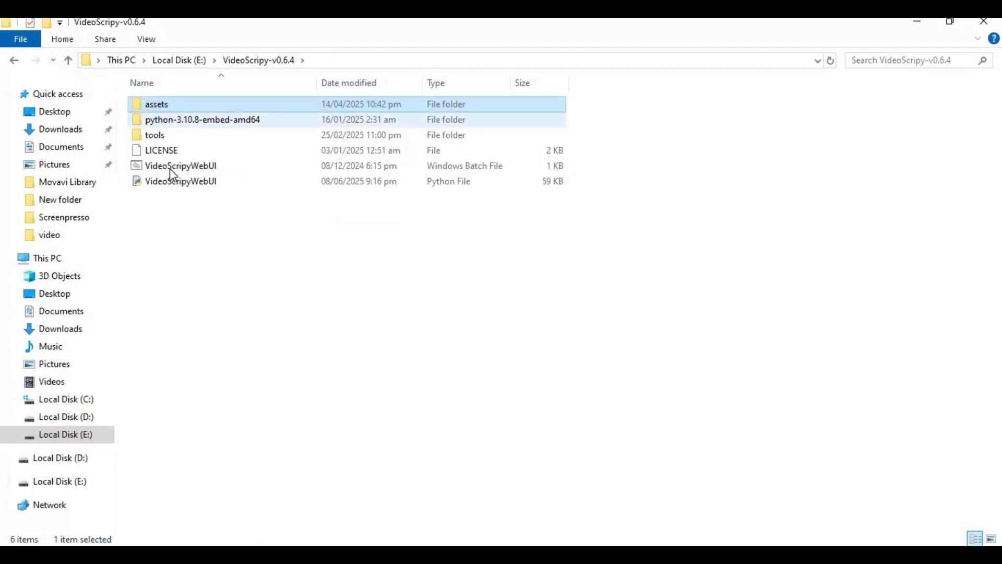
# - Create a folder named Video in VideoScripy-v0.6.4 and paste the demo video into it
pyautogui.rightClick(191, 246)
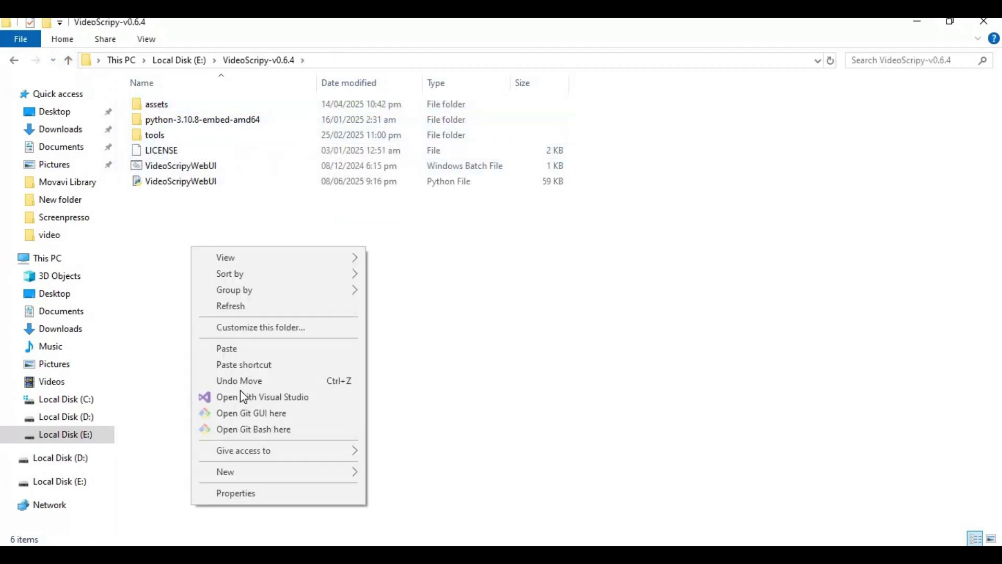
pyautogui.moveTo(255, 473)
pyautogui.click(397, 475)
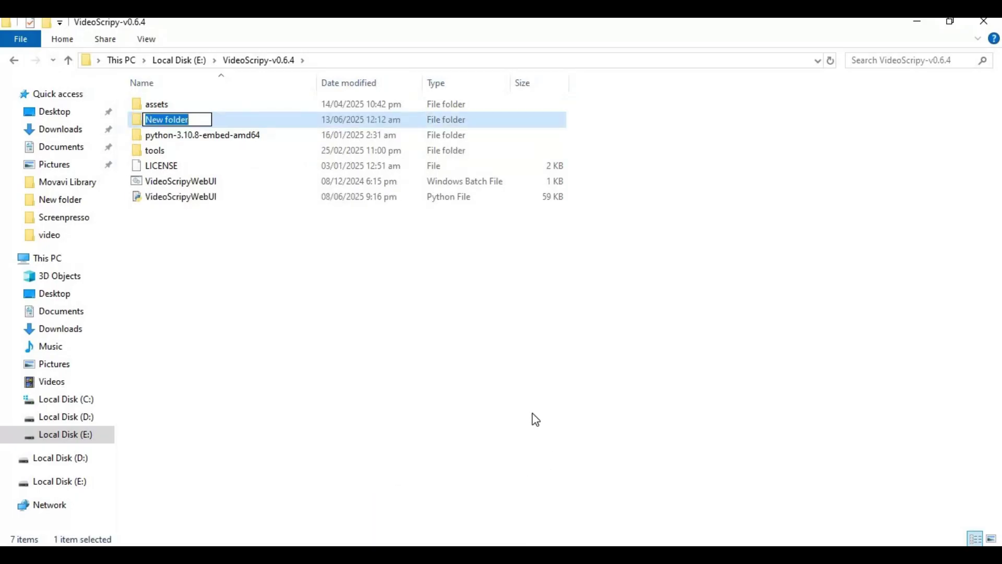
pyautogui.write('Video')
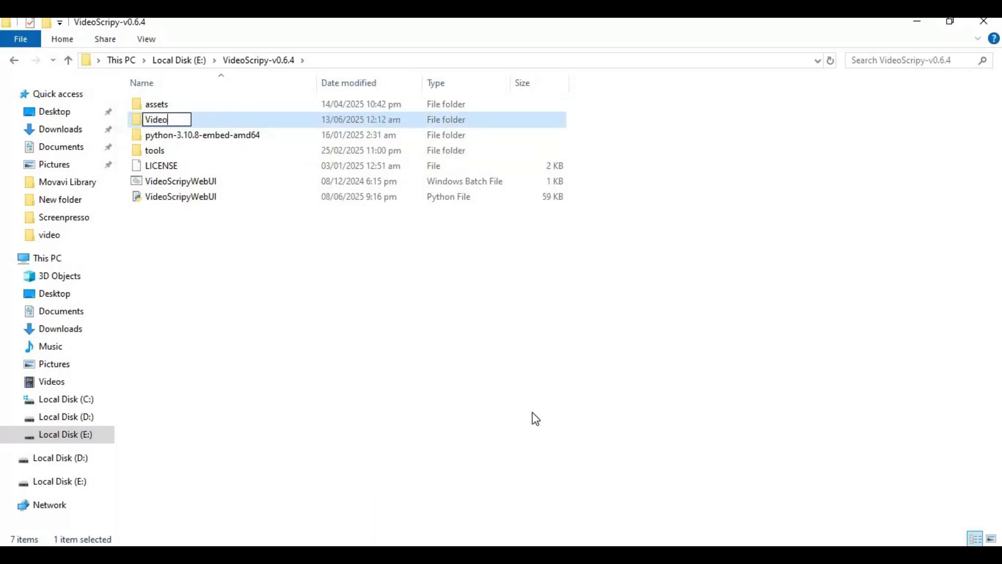
pyautogui.press('Return')
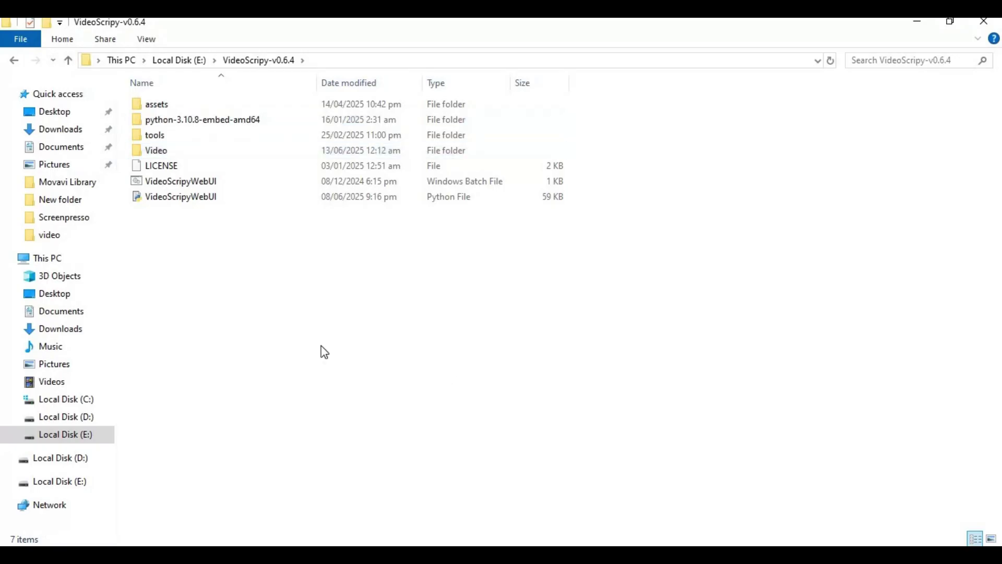
pyautogui.doubleClick(157, 150)
pyautogui.hotkey('ctrl', 'v')
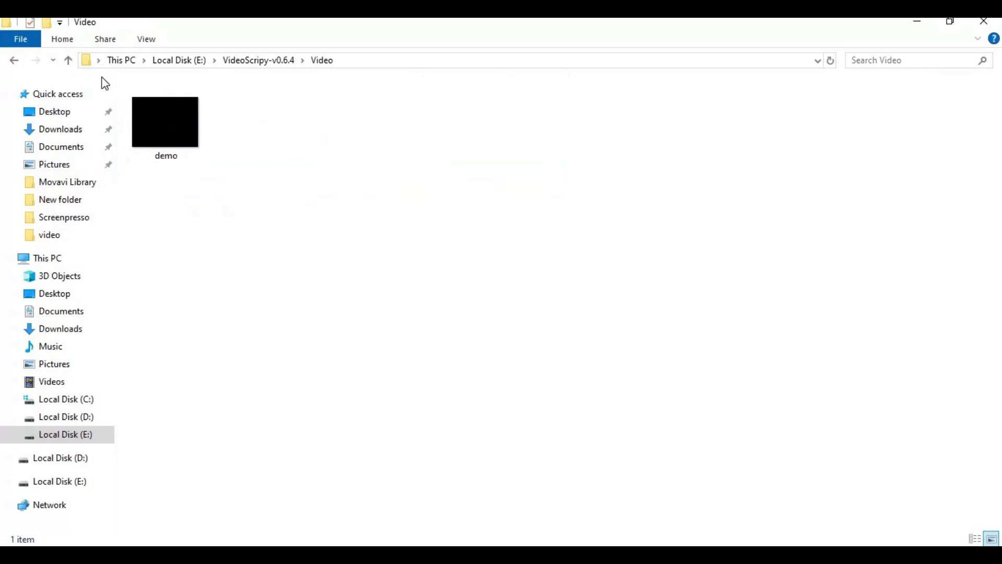
# - Launch VideoScripyWebUI.bat from the VideoScripy-v0.6.4 folder
pyautogui.click(68, 60)
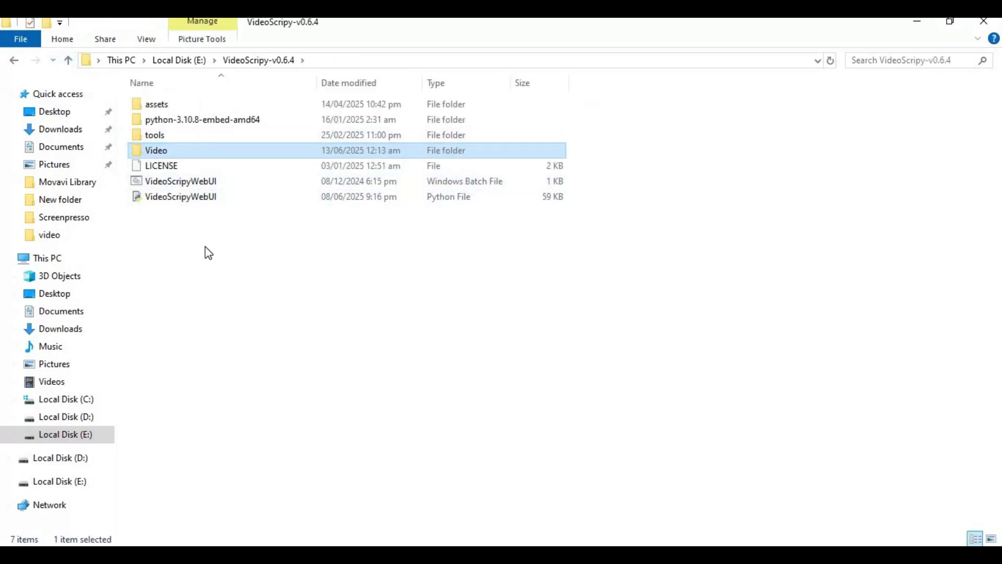
pyautogui.press('Up')
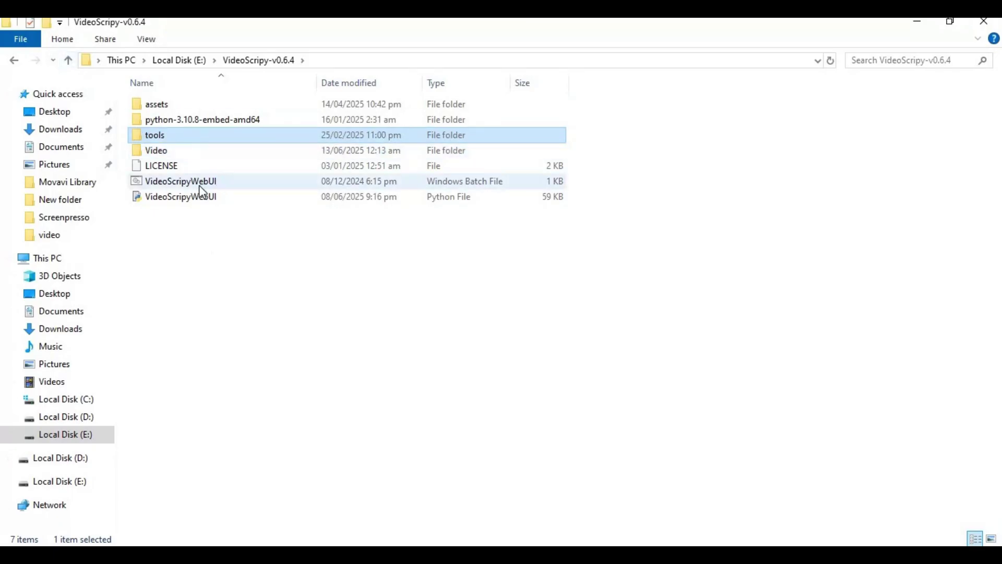
pyautogui.doubleClick(198, 183)
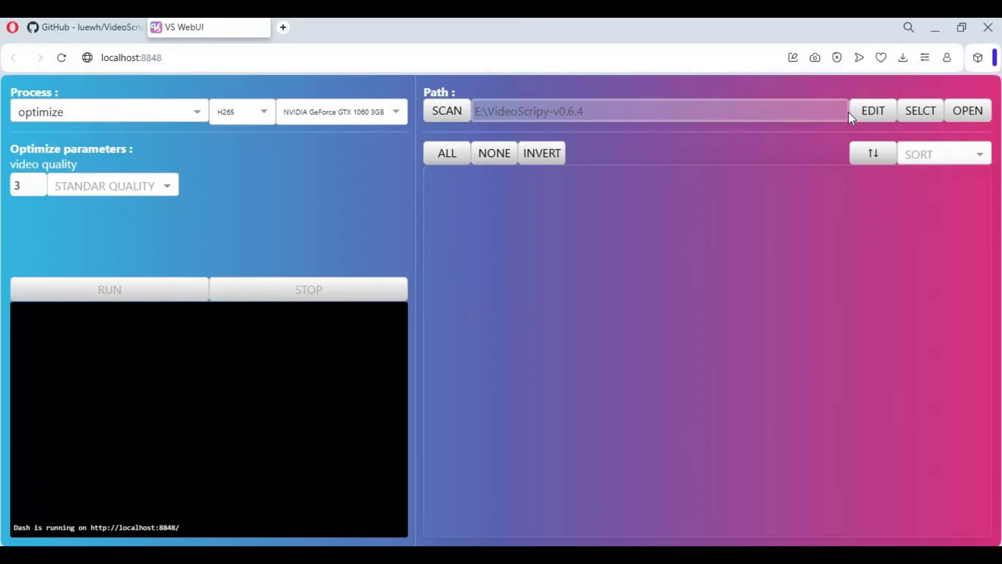
# - Set the working path to E:/VideoScripy-v0.6.4/Video and toggle the demo video off and on
pyautogui.click(876, 120)
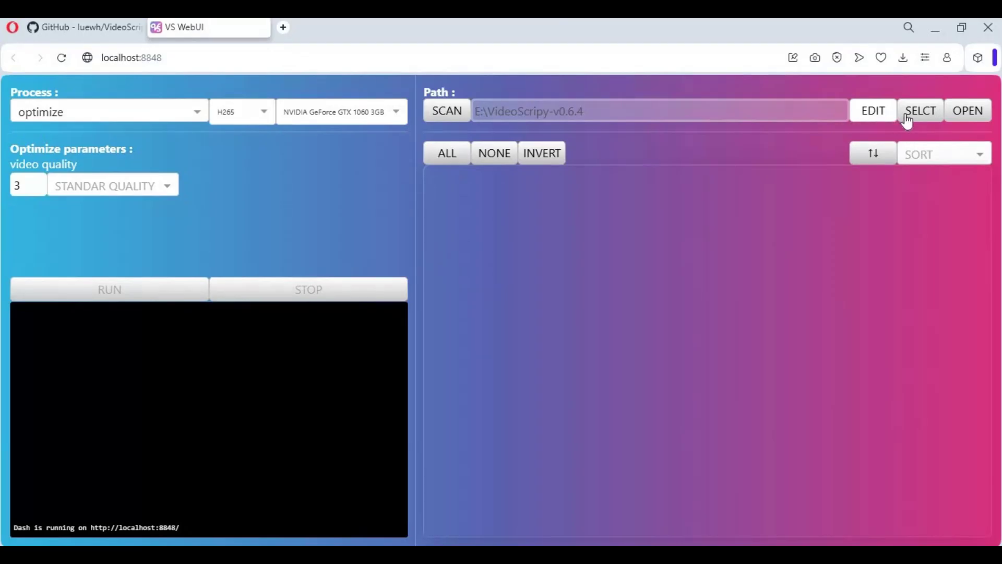
pyautogui.click(919, 112)
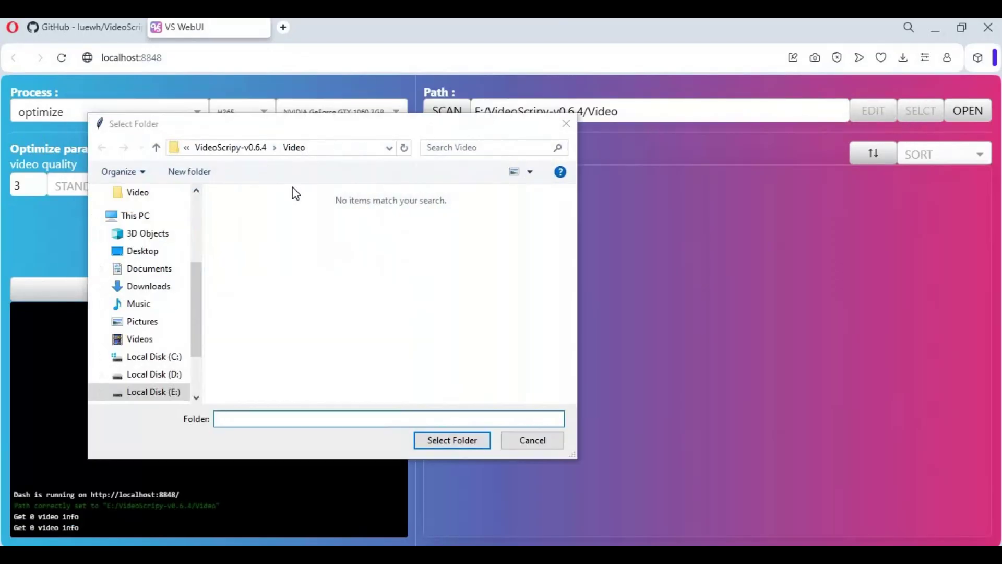
pyautogui.press('Return')
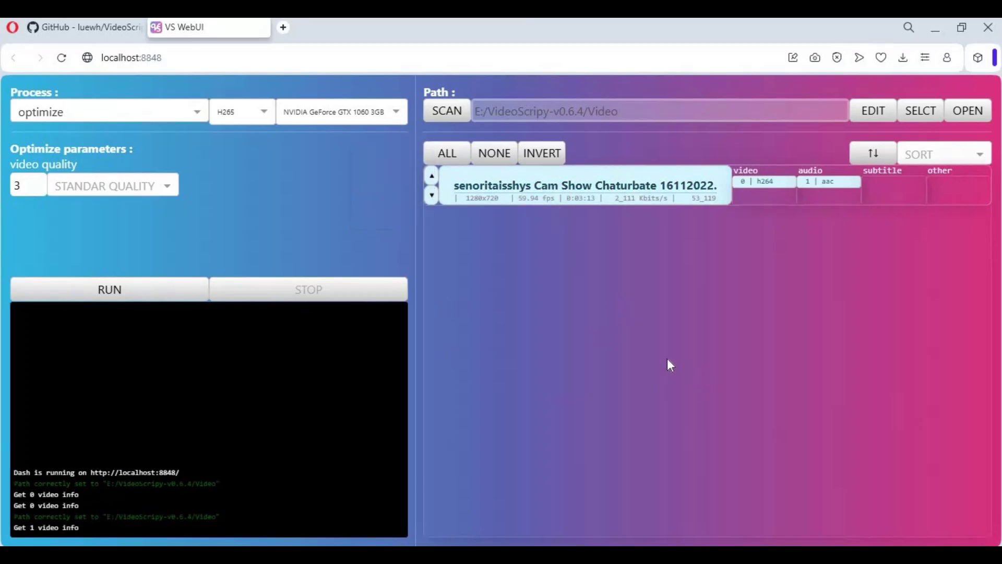
pyautogui.click(590, 191)
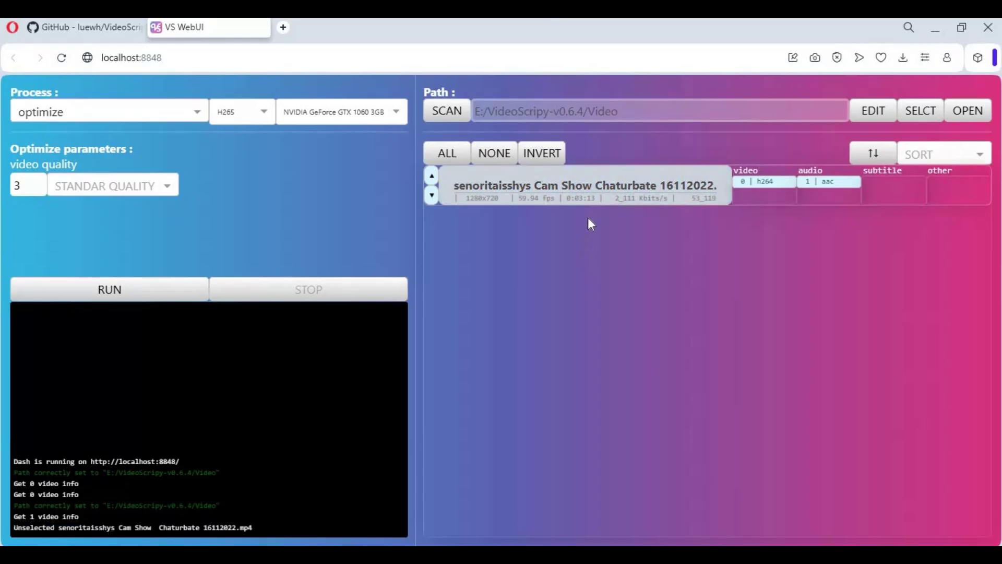
pyautogui.click(591, 189)
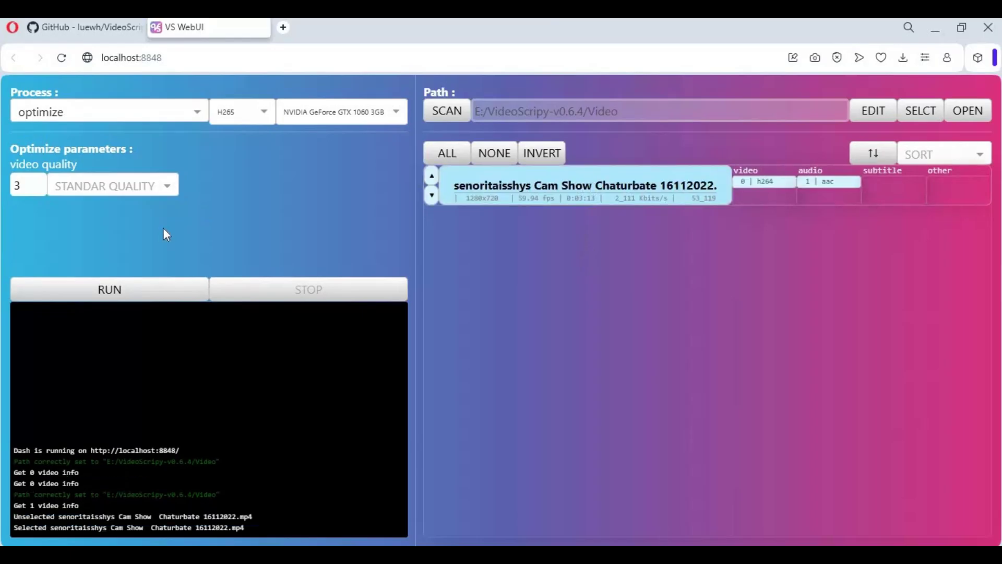
# - Set the process to upscale with H265 on the NVIDIA GeForce GTX 1060 3GB
pyautogui.click(187, 110)
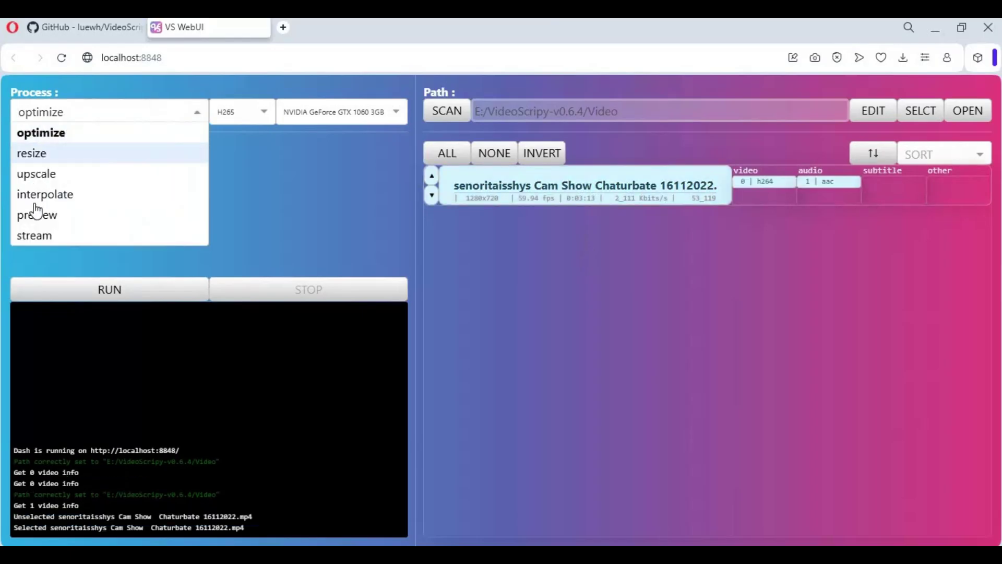
pyautogui.click(41, 176)
pyautogui.click(263, 120)
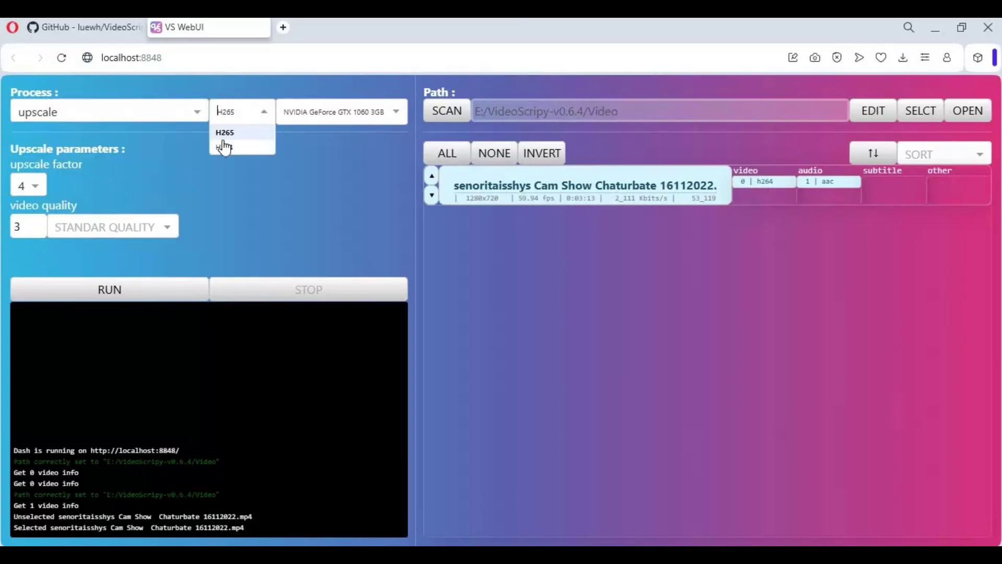
pyautogui.click(223, 106)
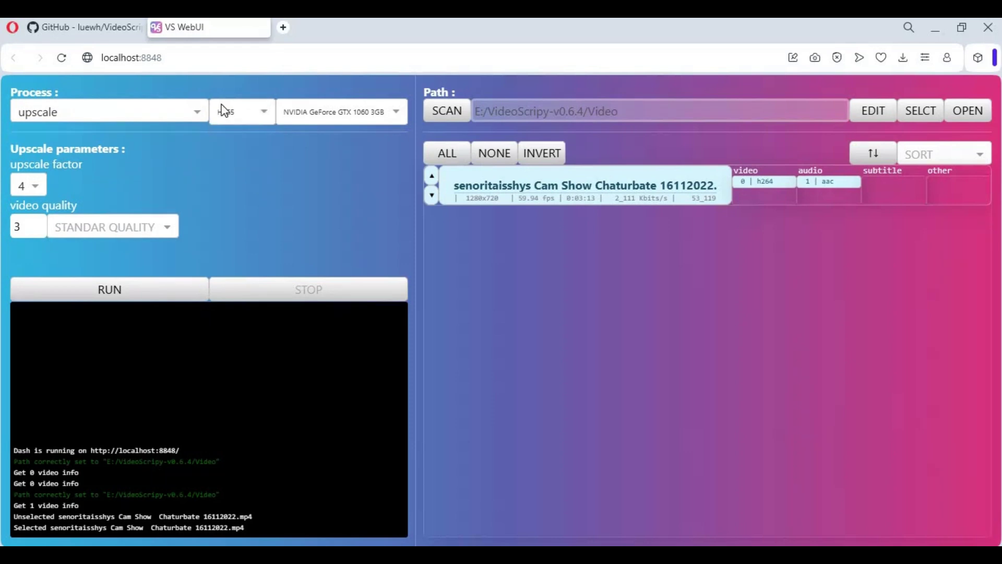
pyautogui.click(379, 113)
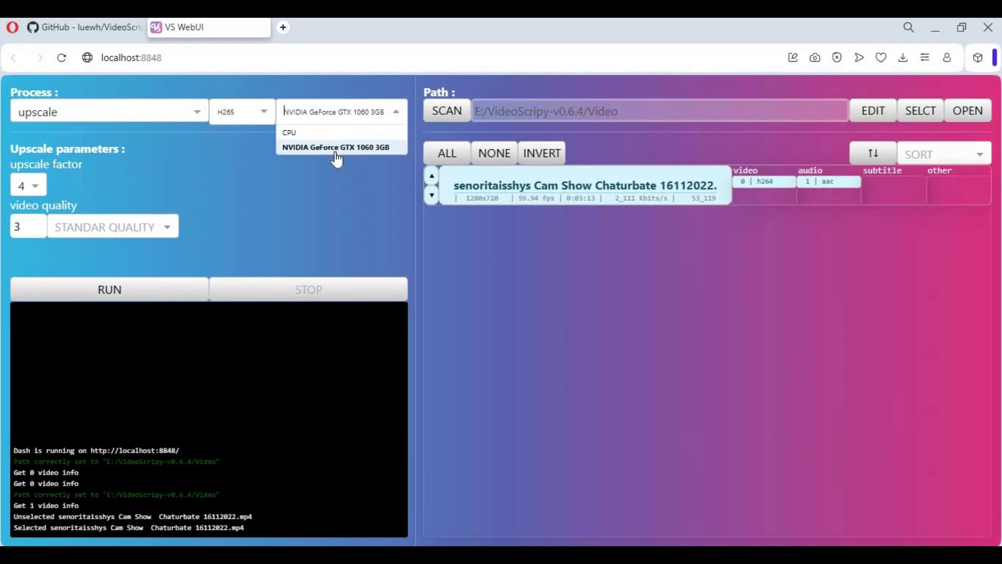
pyautogui.click(384, 148)
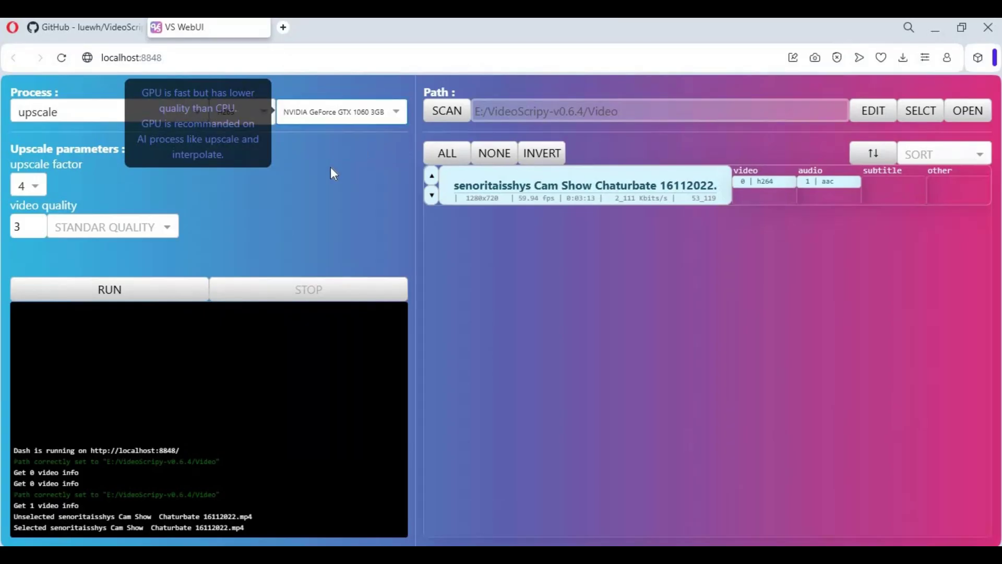
# - Run the GPU upscale, check the log output, then switch the device to CPU
pyautogui.click(114, 291)
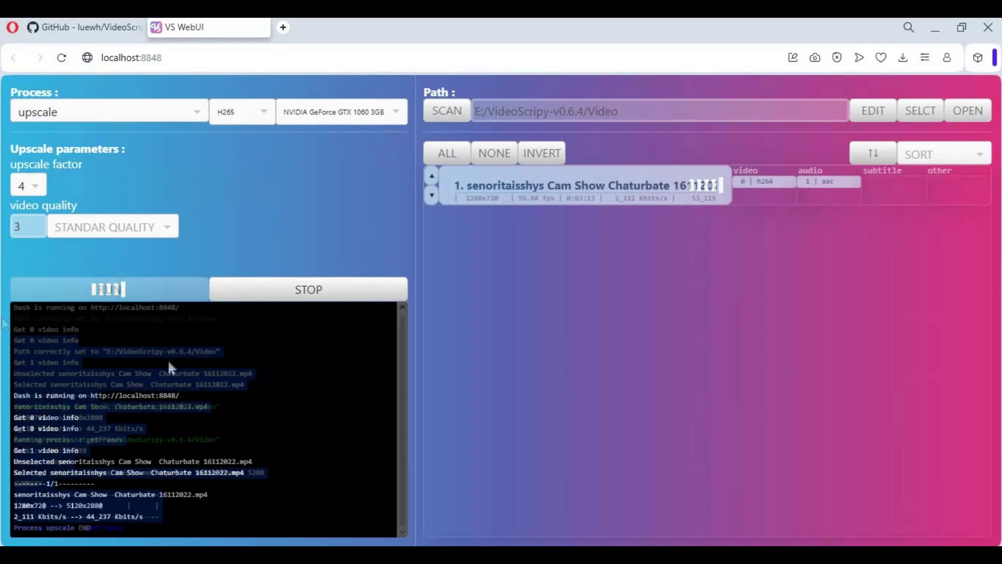
pyautogui.moveTo(168, 361); pyautogui.dragTo(39, 533)
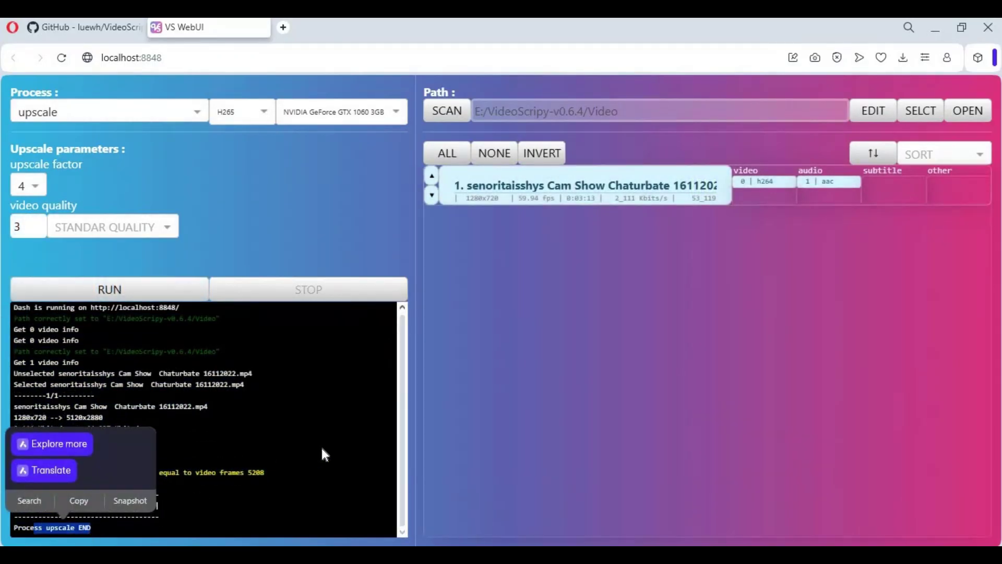
pyautogui.click(288, 464)
pyautogui.click(354, 116)
pyautogui.click(291, 130)
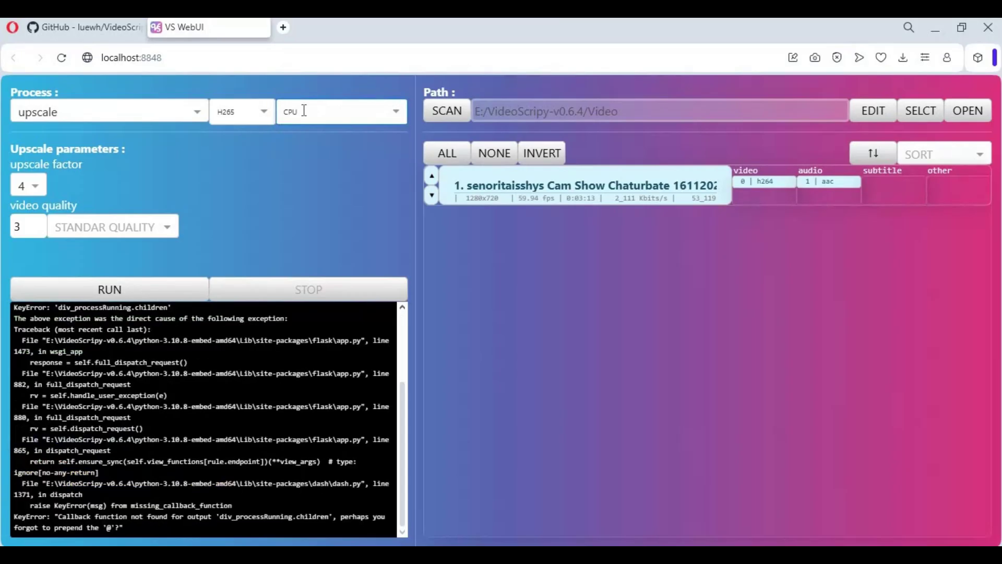
pyautogui.click(42, 193)
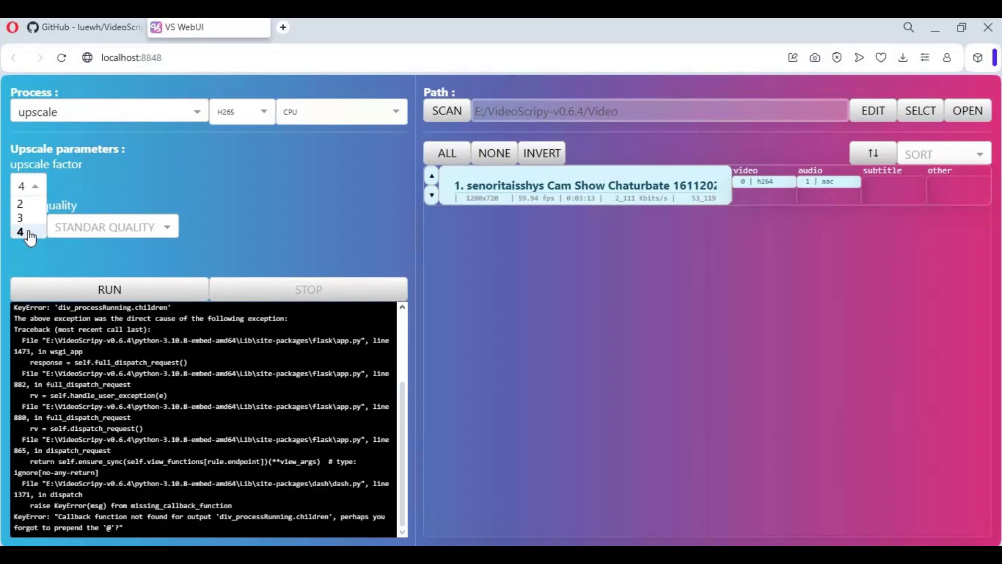
pyautogui.click(171, 229)
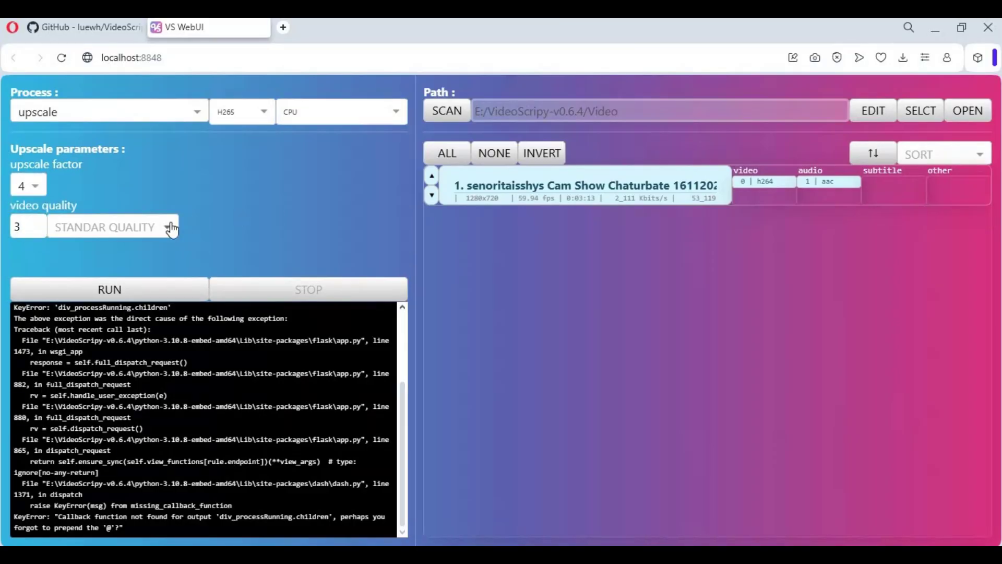
pyautogui.click(167, 228)
pyautogui.scroll(-1, 120, 255)
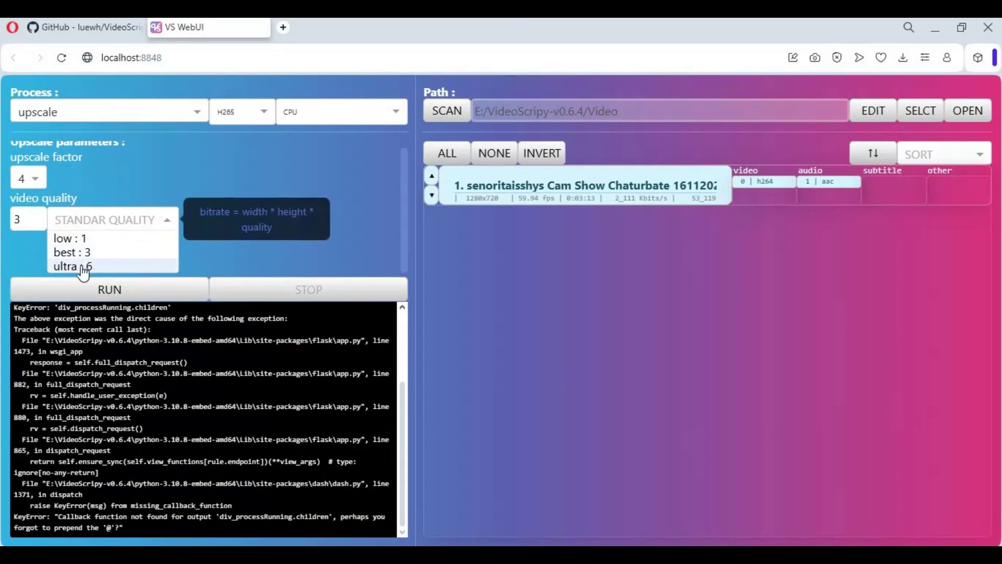
pyautogui.click(77, 257)
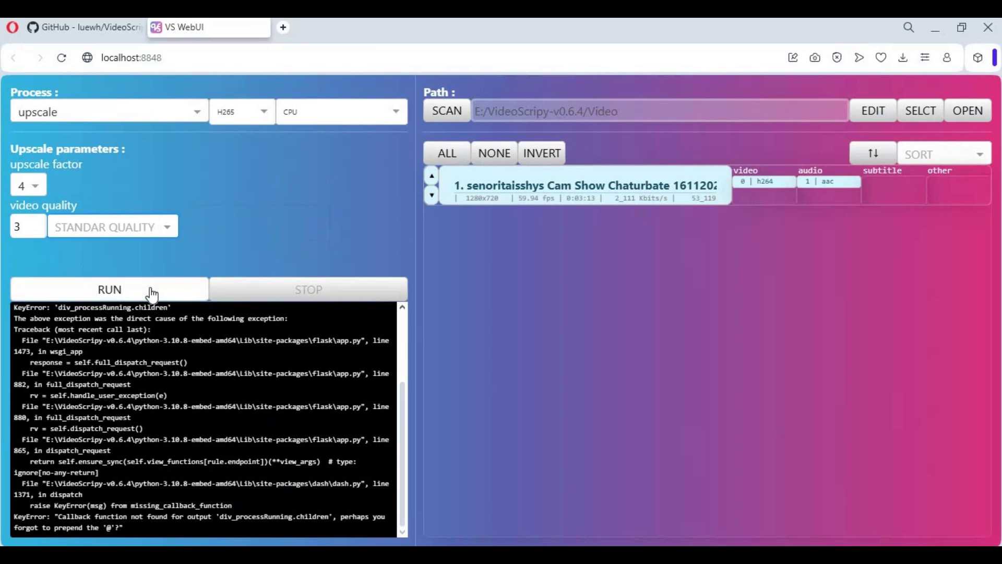
pyautogui.click(516, 186)
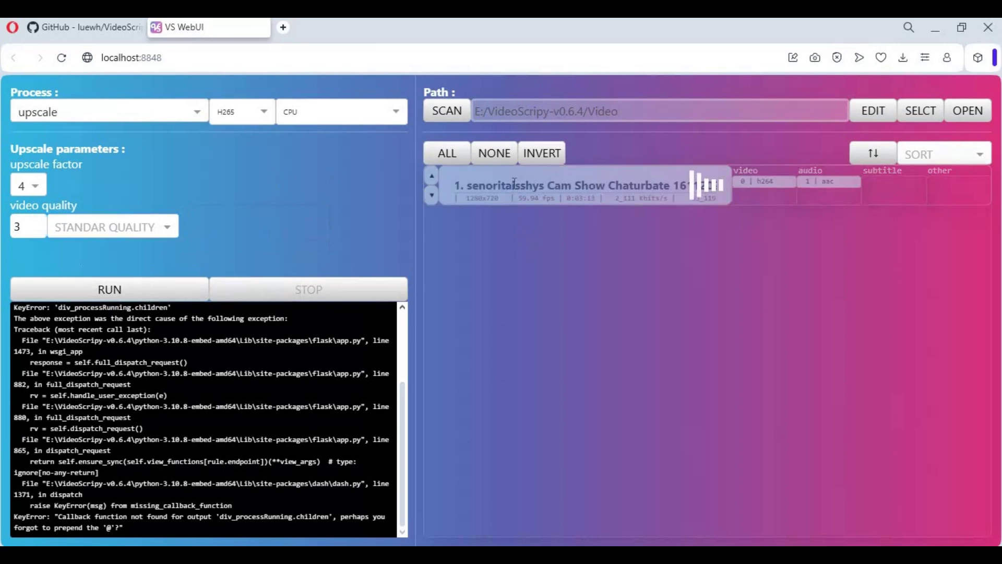
# - Start the 4x CPU upscale and bring forward the VideoScripy-v0.6.4 Explorer window
pyautogui.click(107, 289)
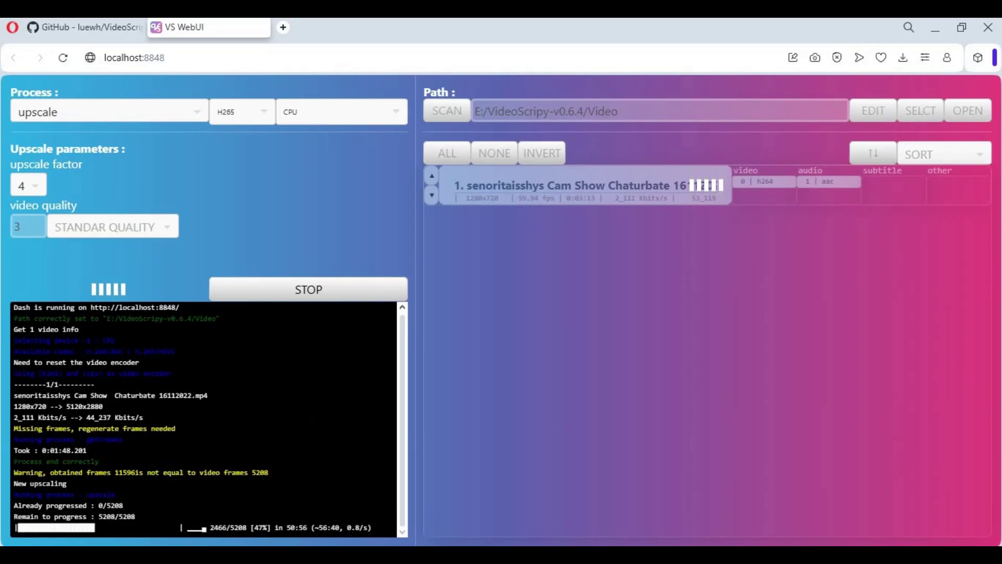
pyautogui.moveTo(302, 556)
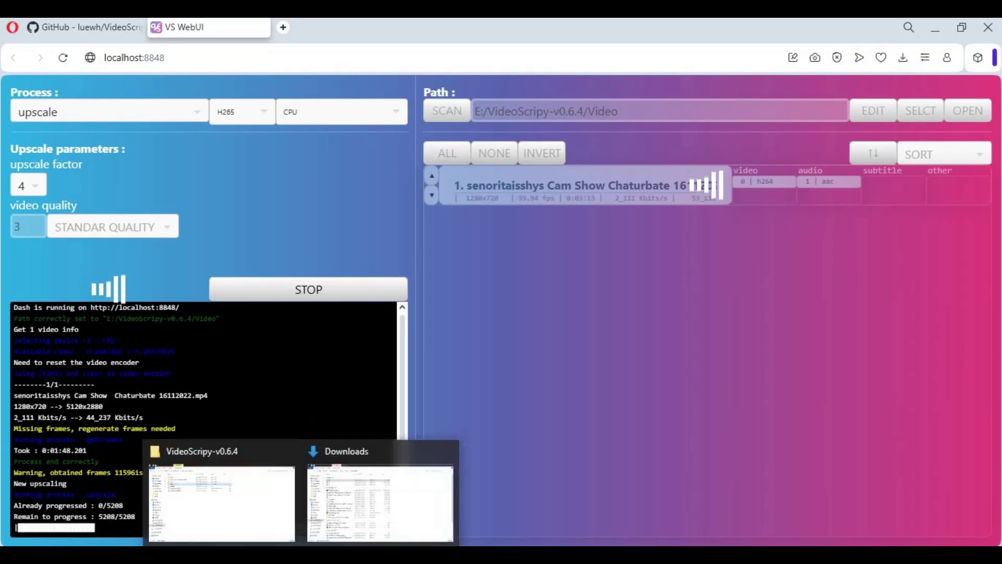
pyautogui.click(262, 531)
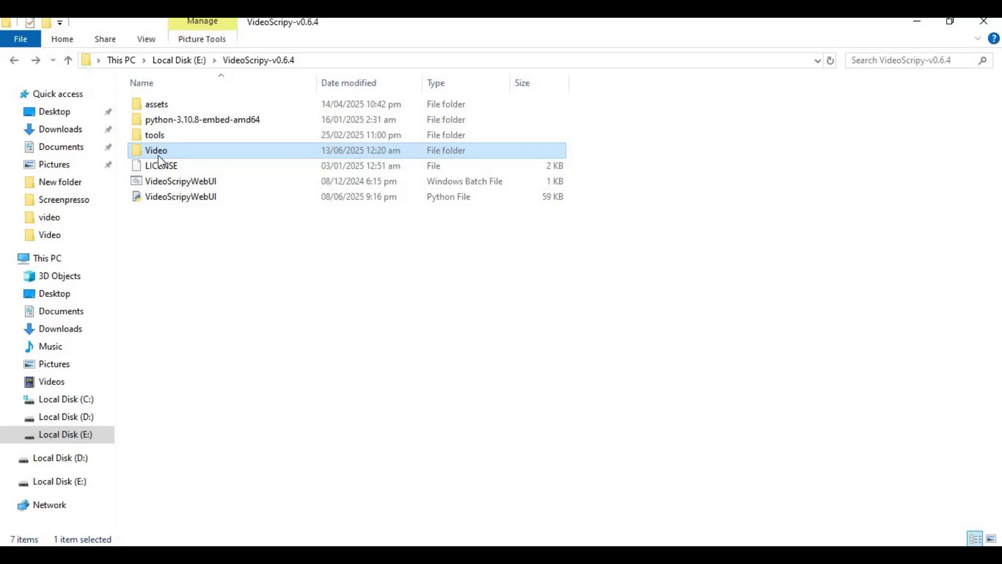
# - Inspect the Video folder's upscaled, temporary and upscale subfolders, then return to VideoScripy-v0.6.4
pyautogui.doubleClick(161, 154)
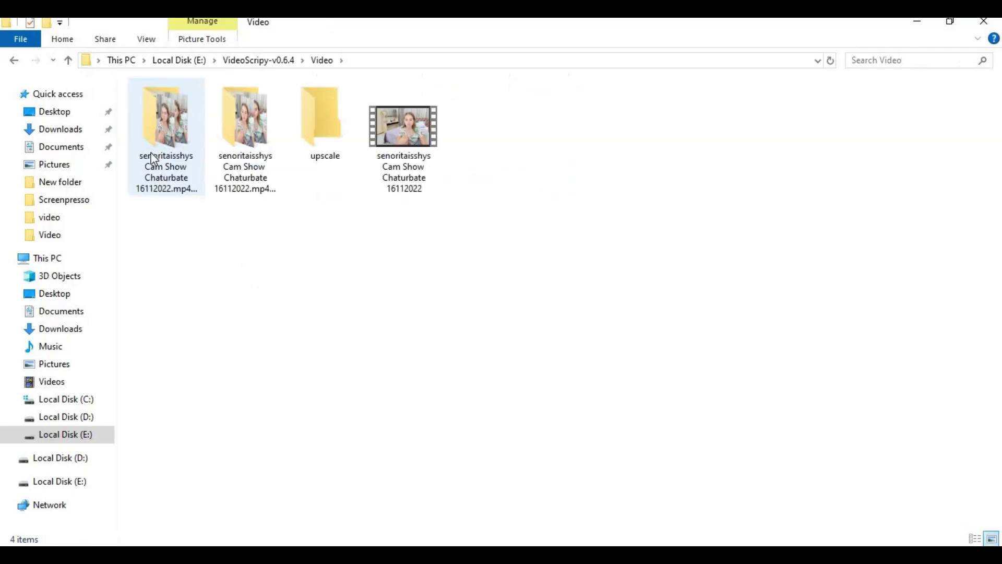
pyautogui.doubleClick(265, 137)
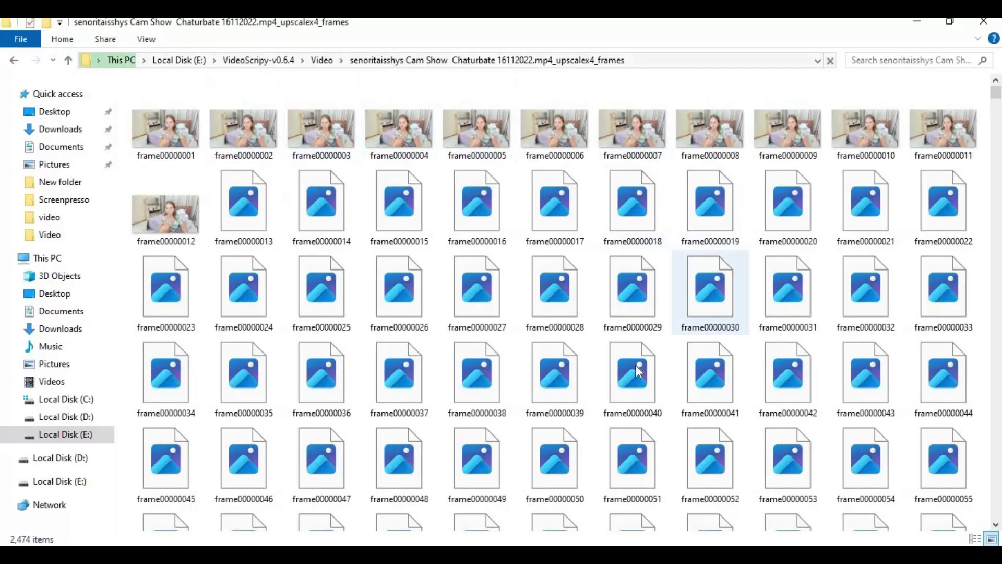
pyautogui.click(67, 61)
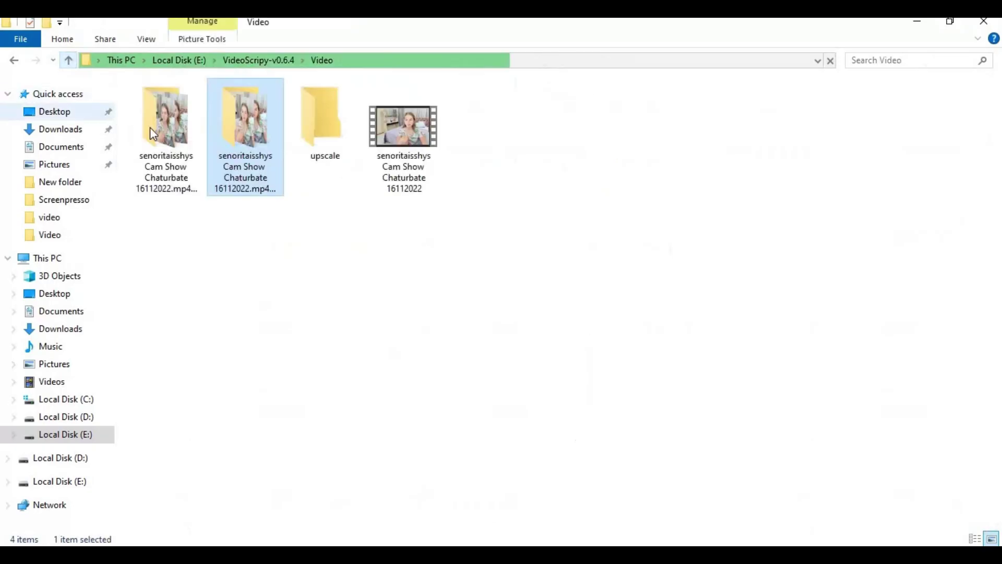
pyautogui.doubleClick(158, 124)
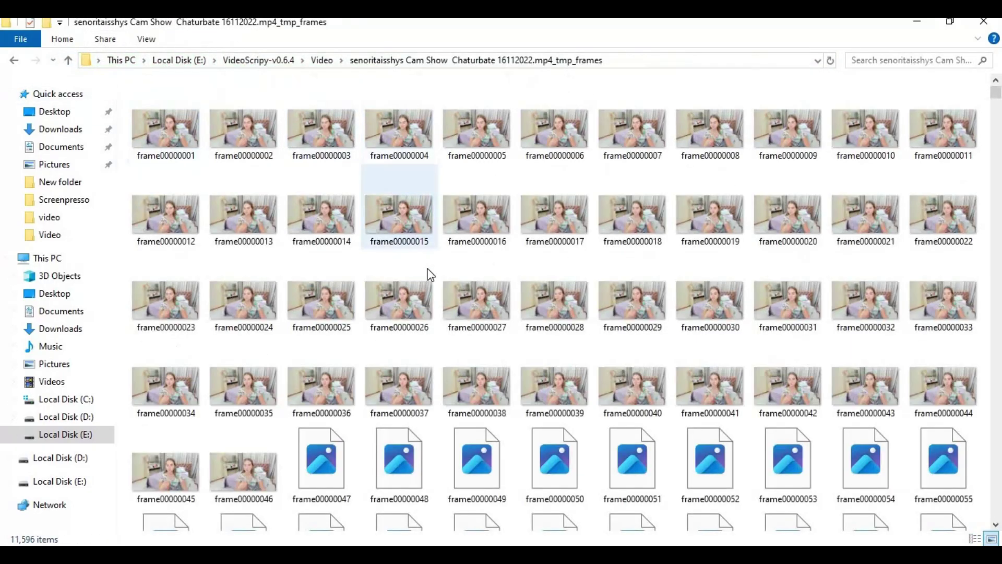
pyautogui.click(68, 60)
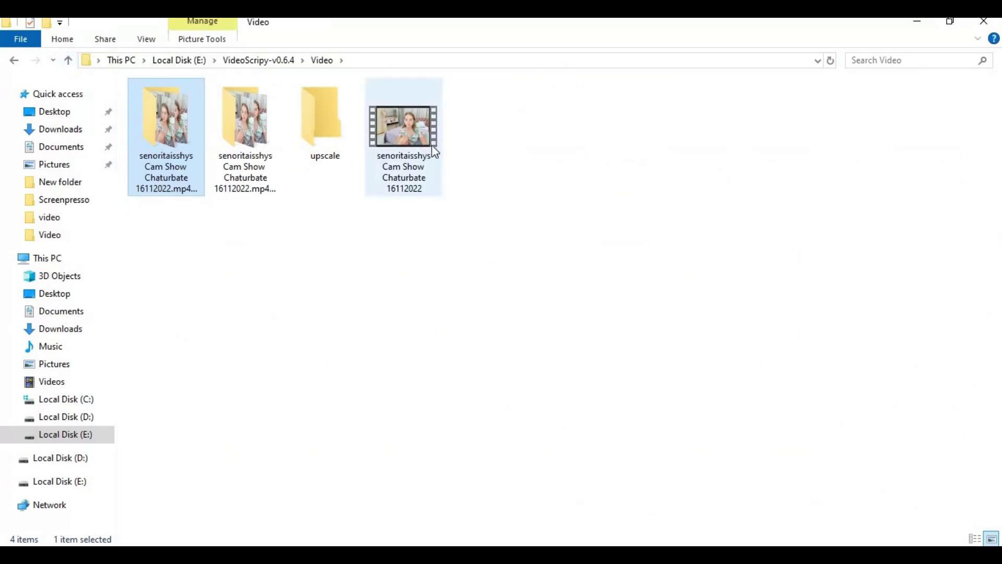
pyautogui.moveTo(431, 148)
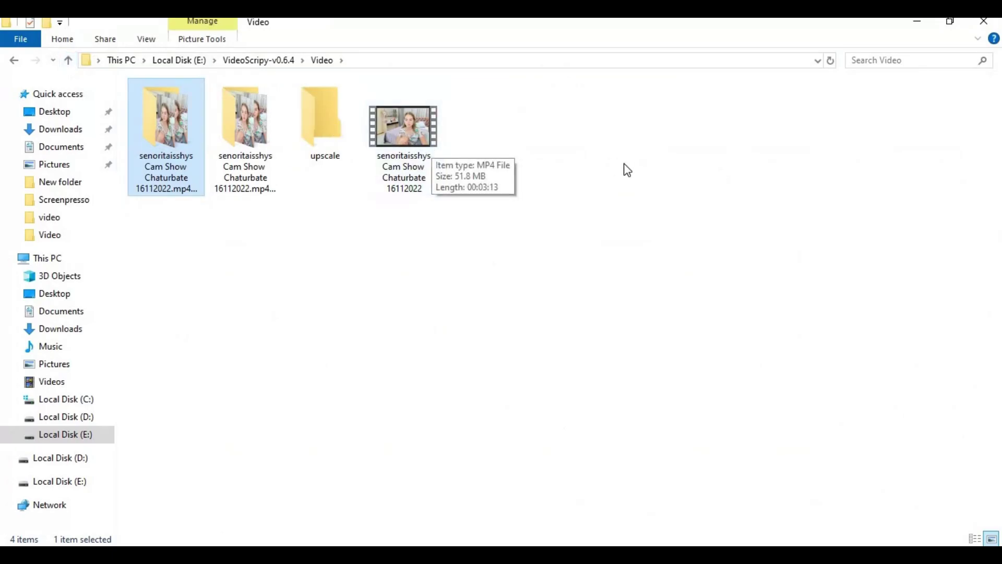
pyautogui.doubleClick(319, 119)
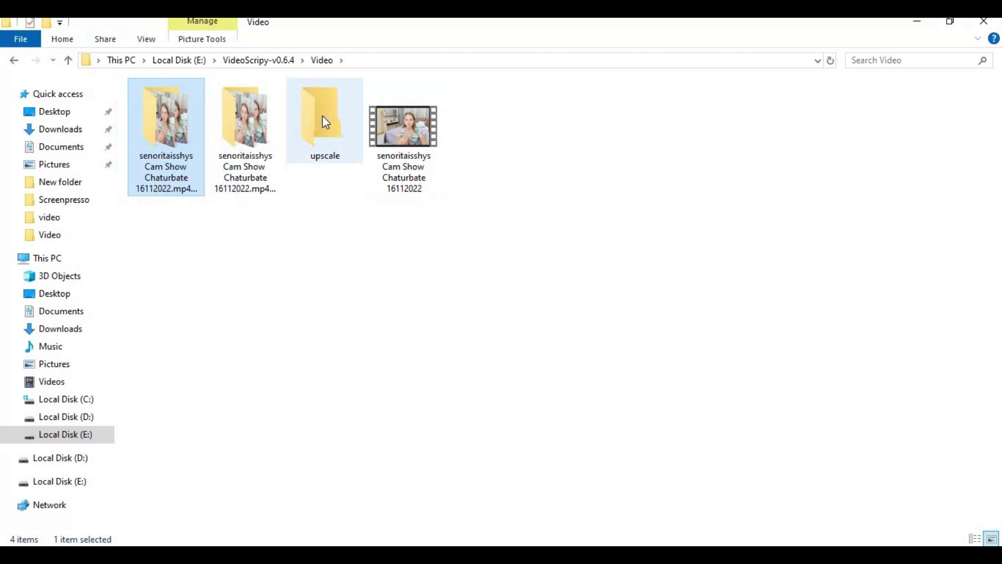
pyautogui.click(68, 61)
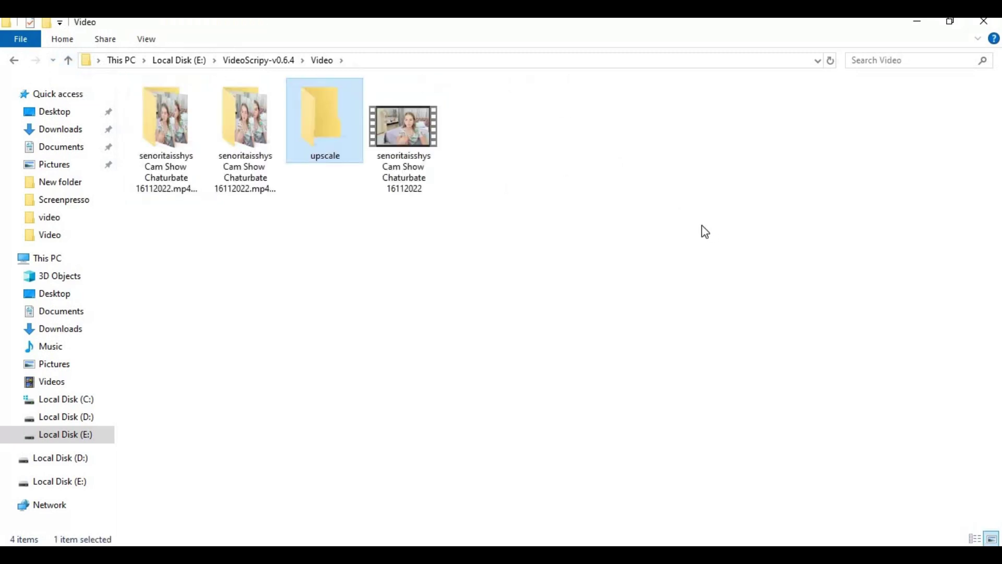
pyautogui.click(68, 61)
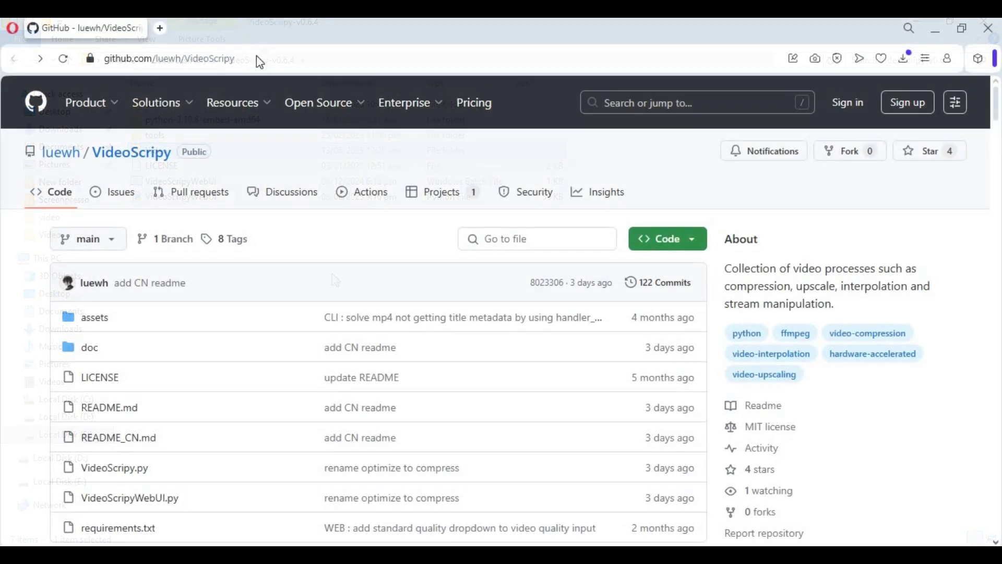
# - Download the VideoScripy repository as a ZIP from its GitHub Code menu
pyautogui.click(302, 62)
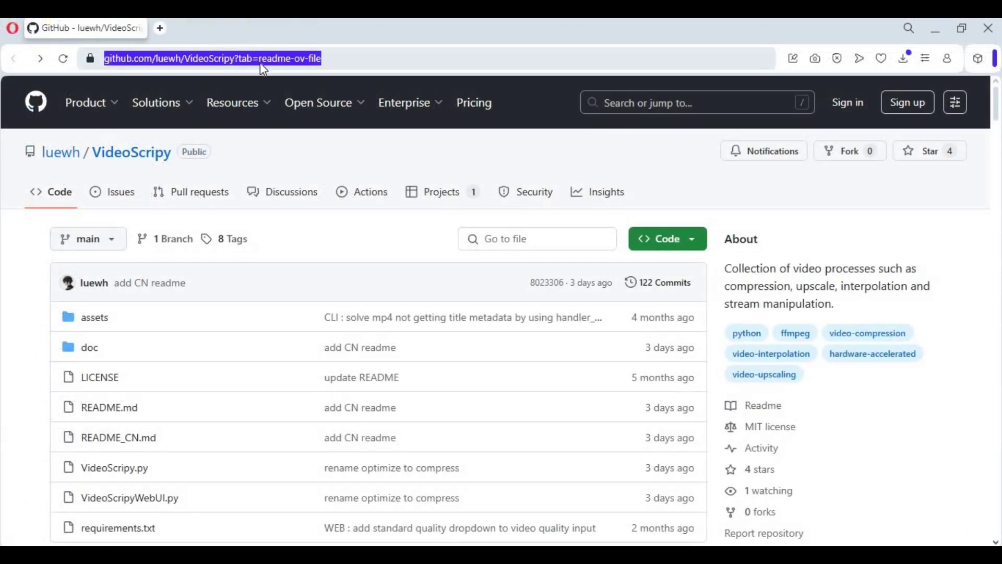
pyautogui.click(691, 249)
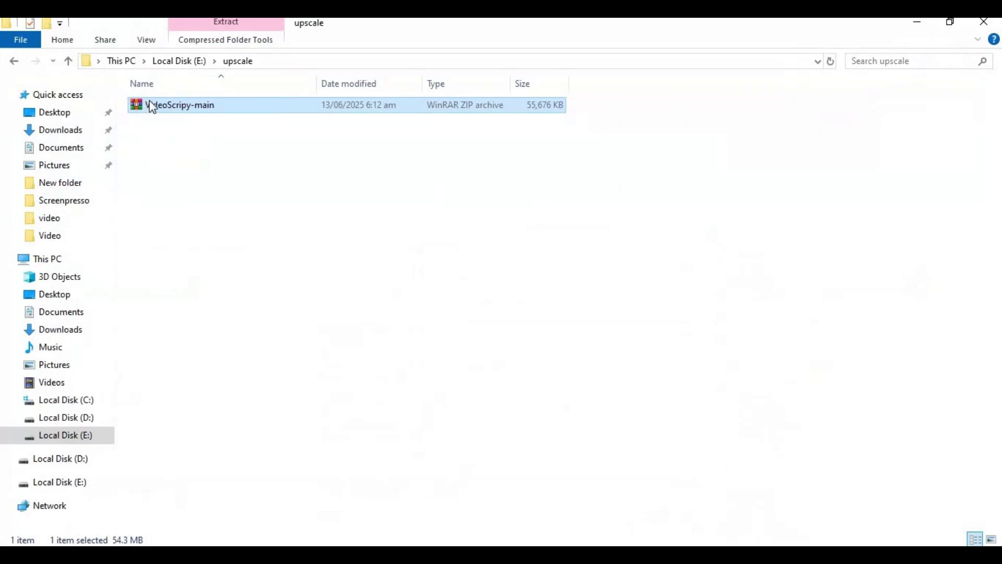
# - Extract the VideoScripy-main zip here and open the extracted folder
pyautogui.rightClick(148, 102)
pyautogui.click(231, 164)
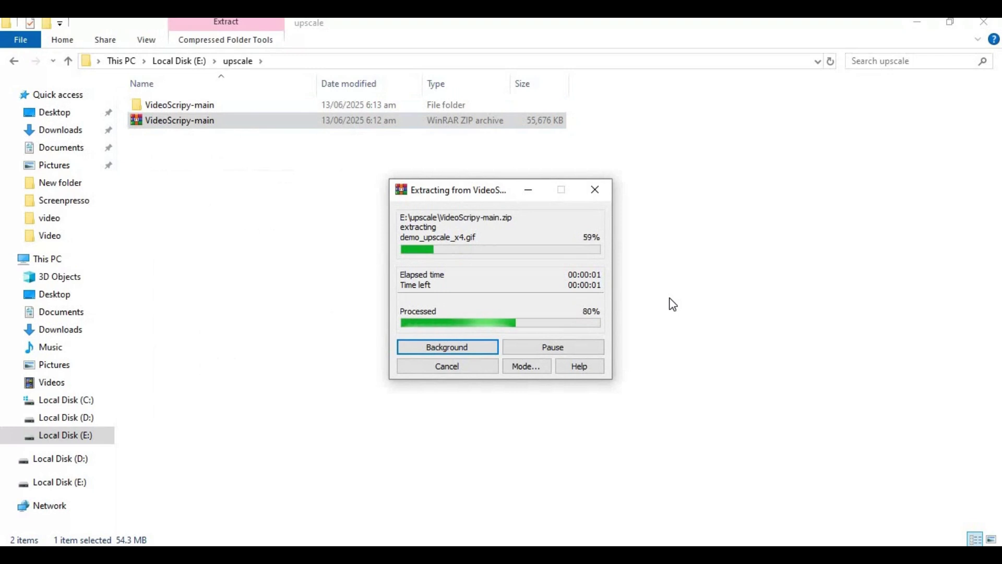
pyautogui.doubleClick(179, 105)
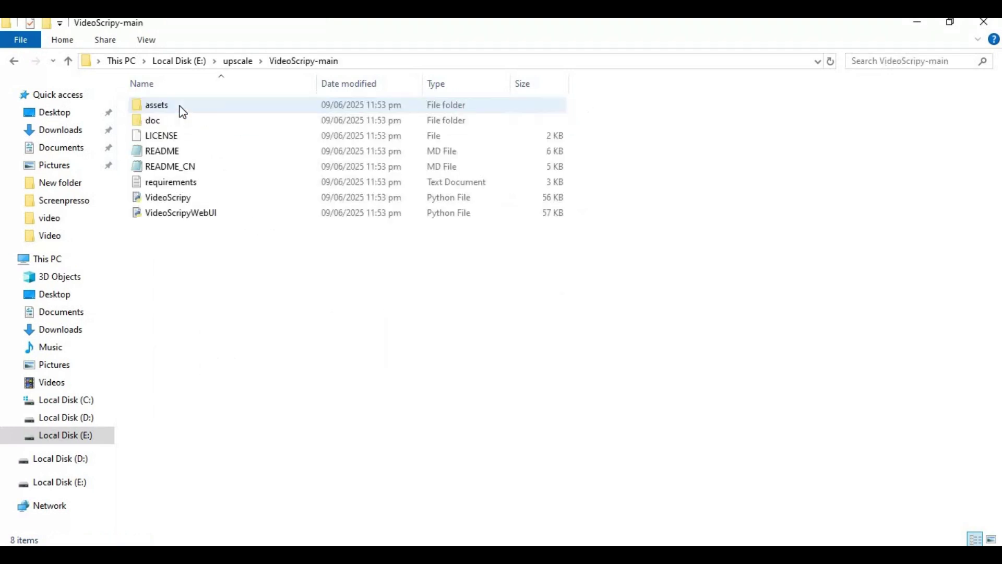
# - Open a Command Prompt at E:\upscale\VideoScripy-main by typing cmd in the address bar
pyautogui.click(386, 60)
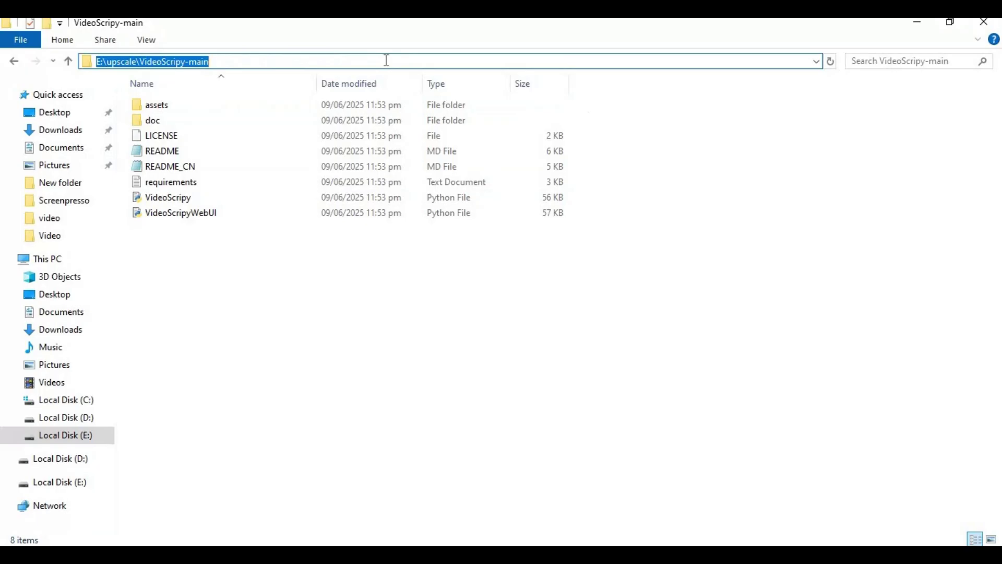
pyautogui.write('cmd')
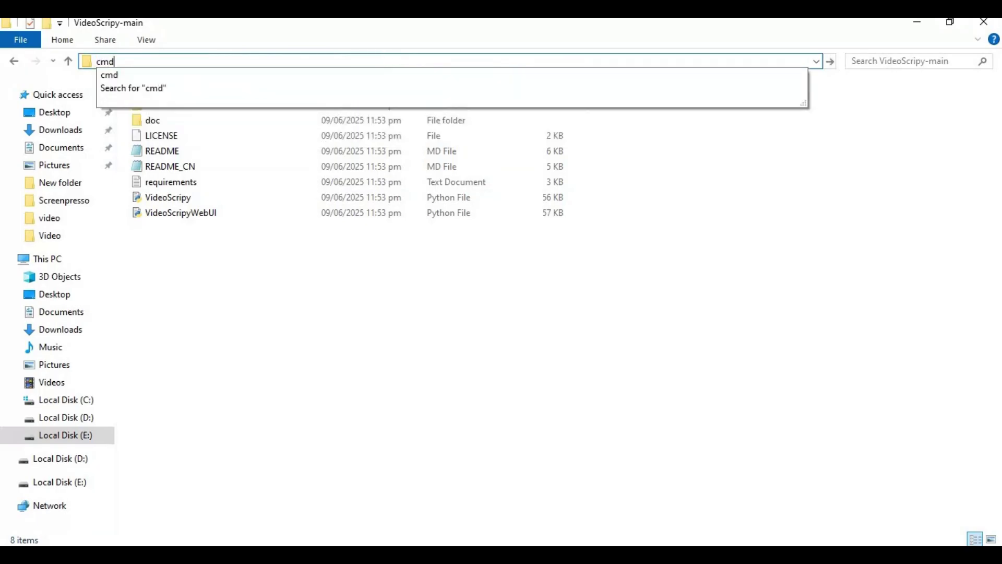
pyautogui.press('Return')
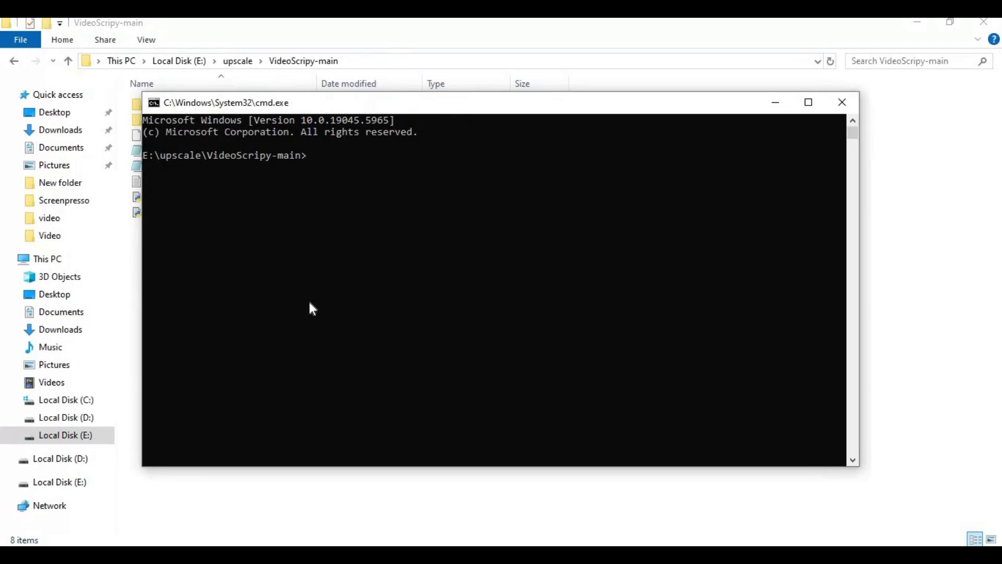
# - Create a Python 3.10 virtual environment named venv and activate it with venv\scripts\activate
pyautogui.write('py -3.10 -m venv venv')
pyautogui.press('Return')
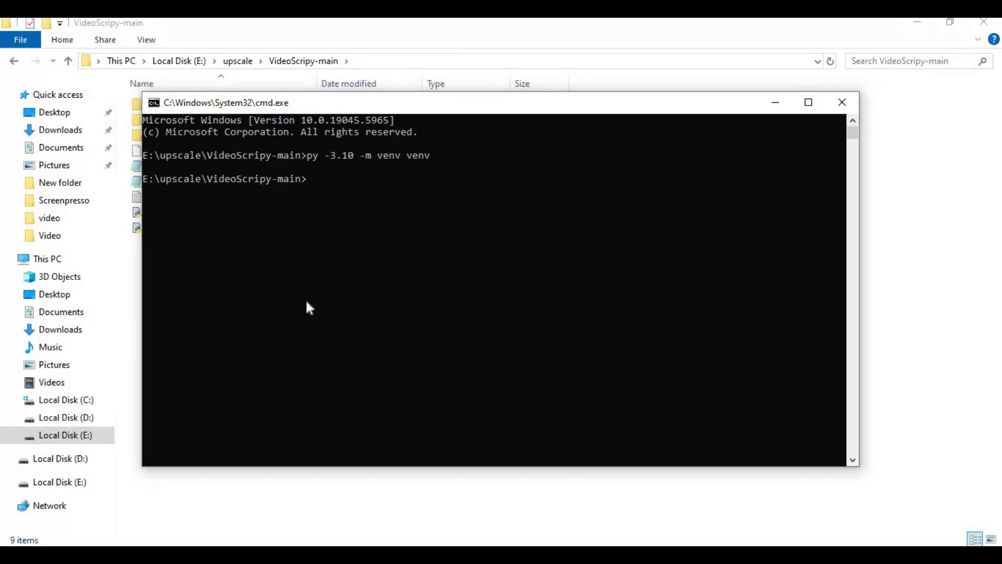
pyautogui.write('venv\\scripts\\activate')
pyautogui.press('Return')
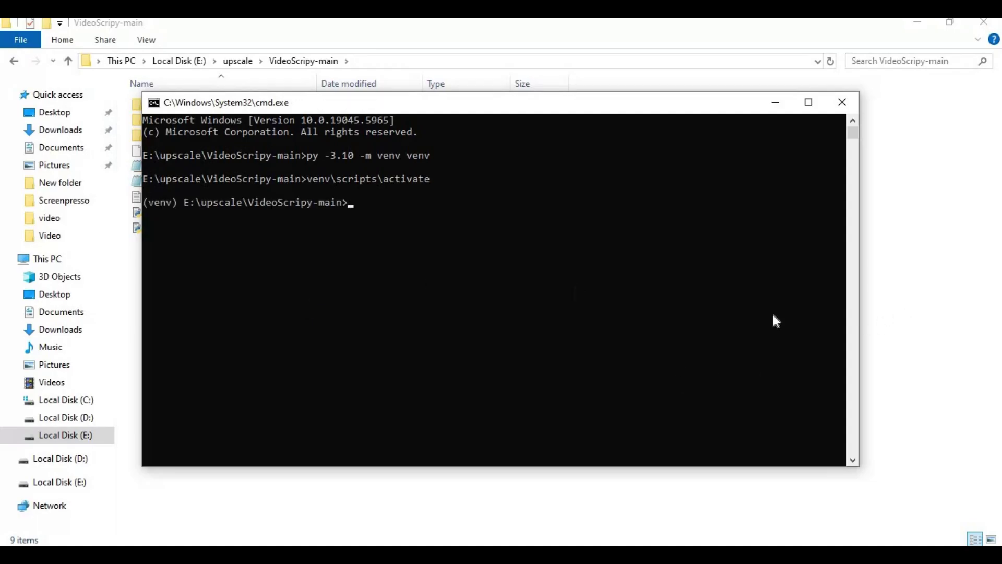
pyautogui.click(97, 222)
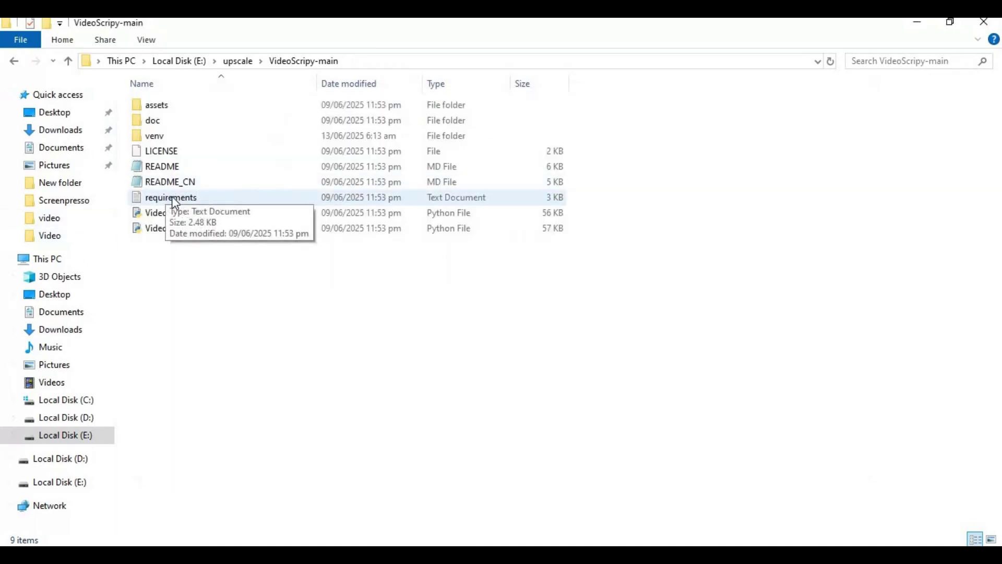
# - Open requirements.txt in Notepad and scroll through its package list
pyautogui.click(193, 197)
pyautogui.doubleClick(193, 196)
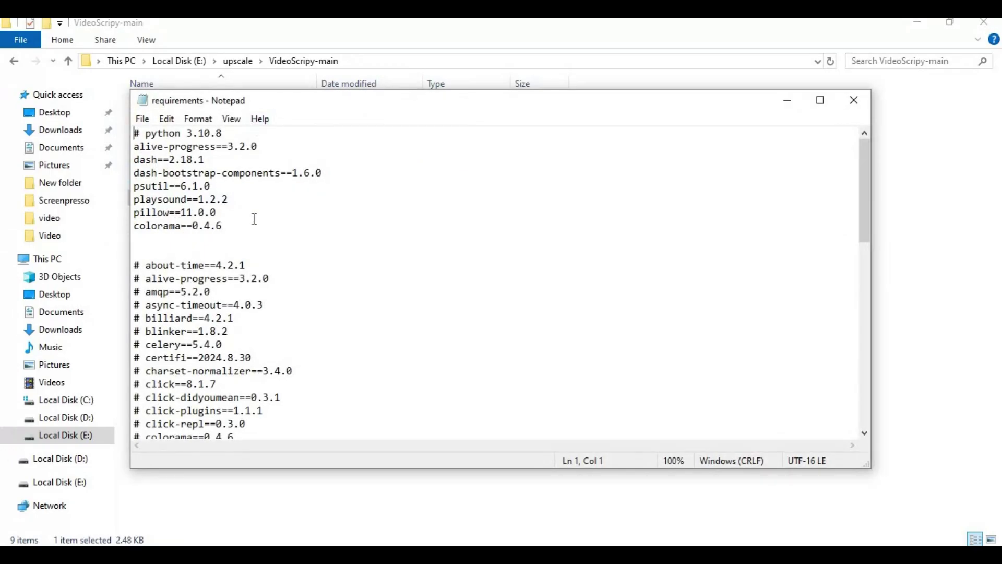
pyautogui.scroll(-14, 267, 254)
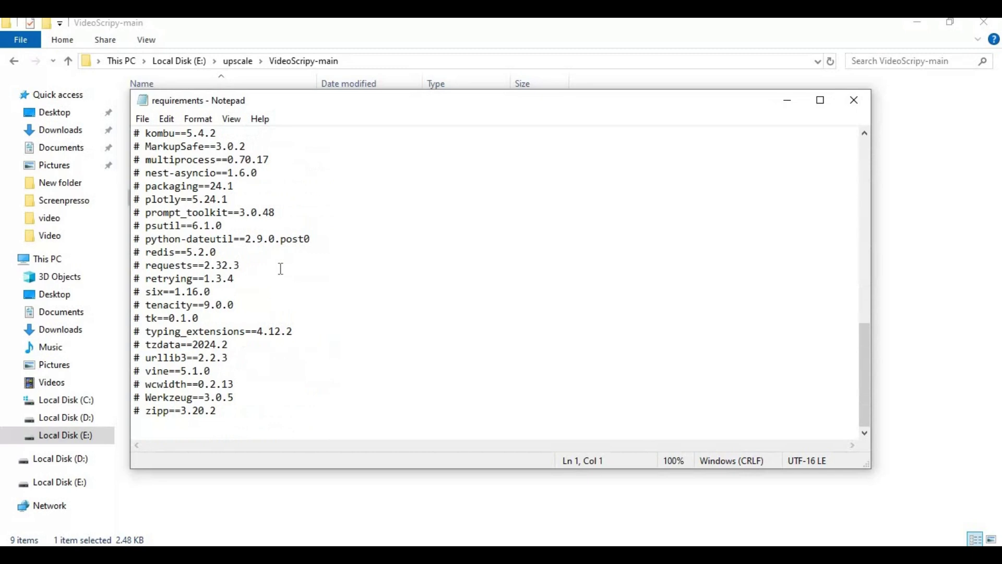
pyautogui.scroll(6, 286, 276)
pyautogui.scroll(8, 287, 266)
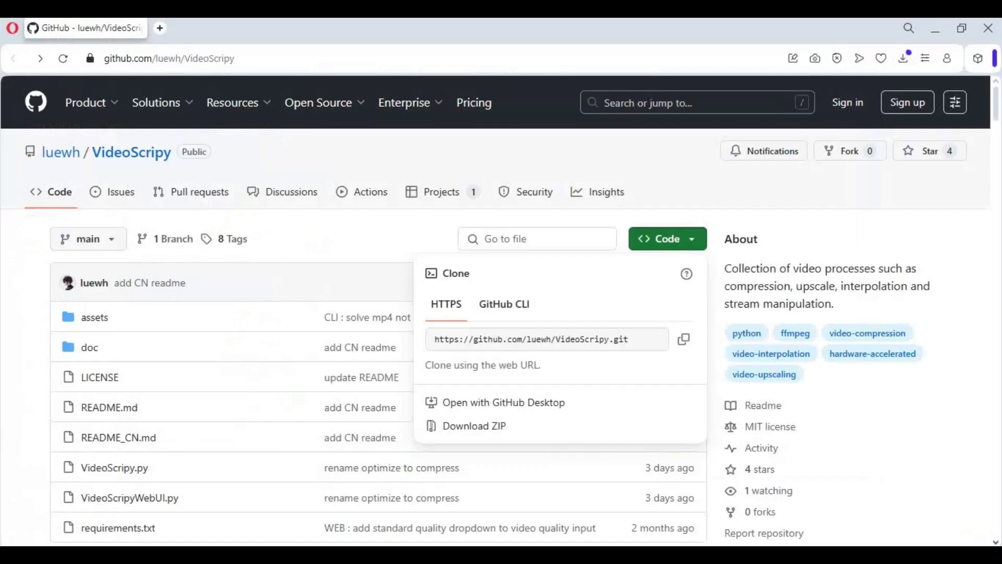
# - Go to the PyTorch website, pytorch.org, in a new browser tab
pyautogui.click(161, 29)
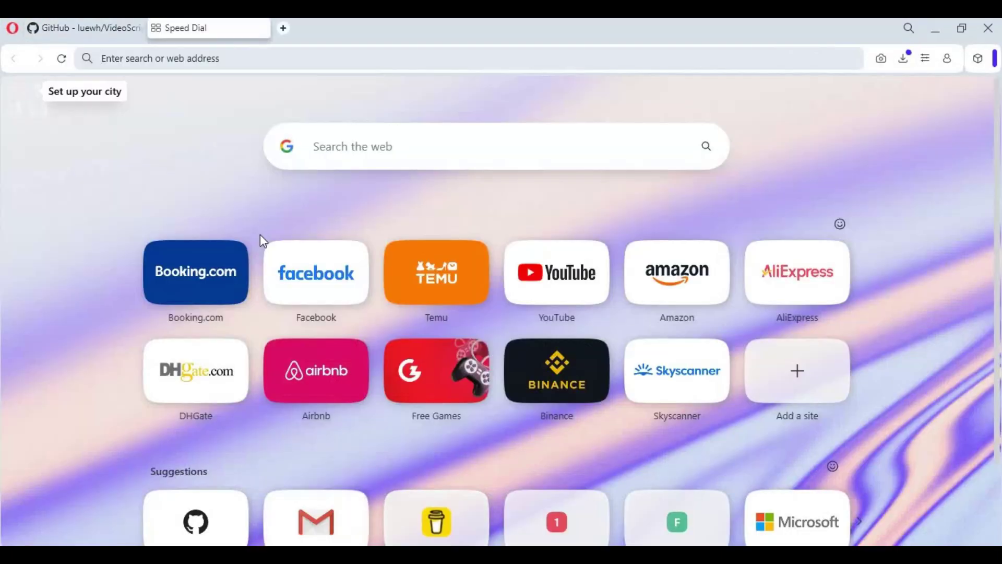
pyautogui.write('pytorch')
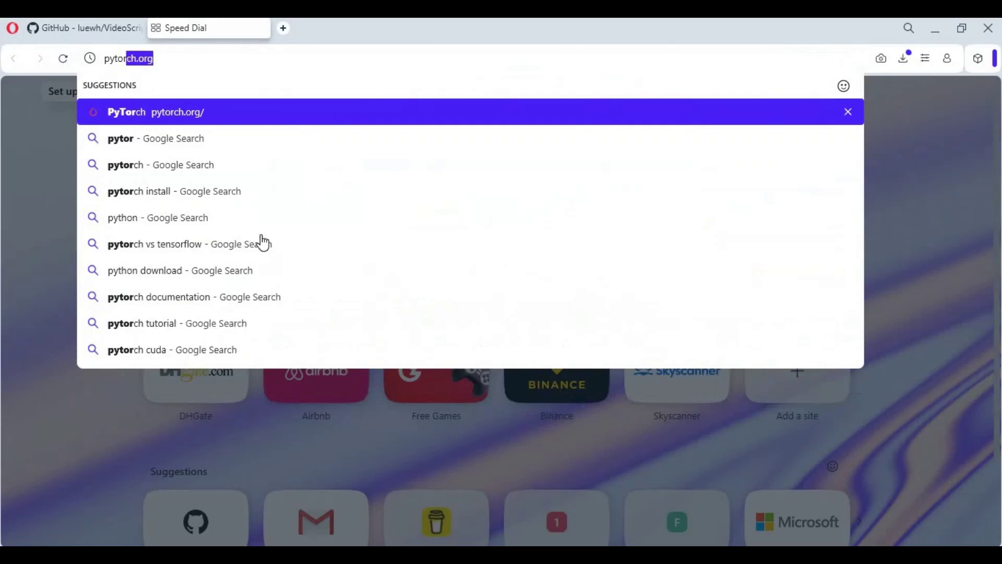
pyautogui.click(237, 112)
pyautogui.scroll(-20, 410, 255)
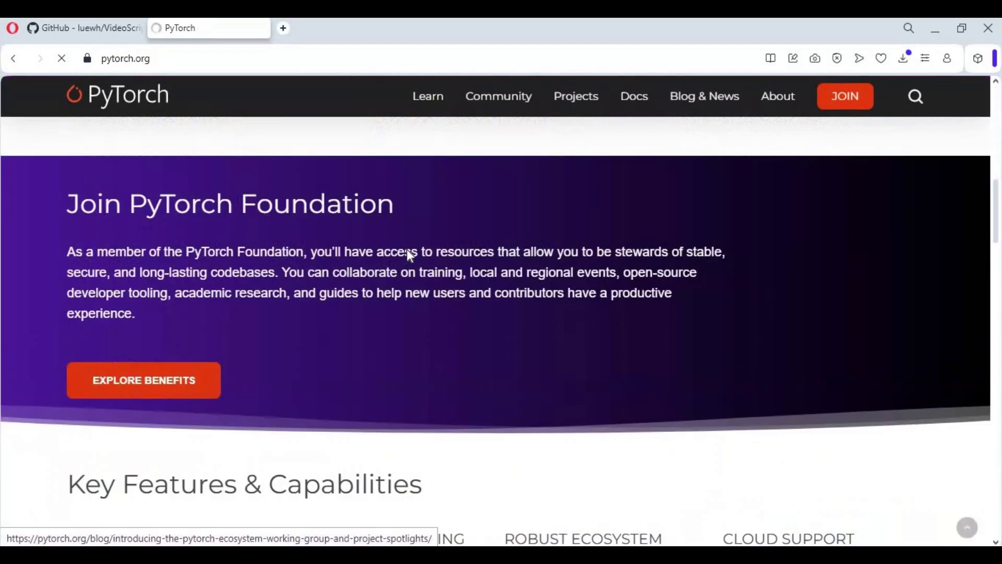
pyautogui.scroll(5, 372, 268)
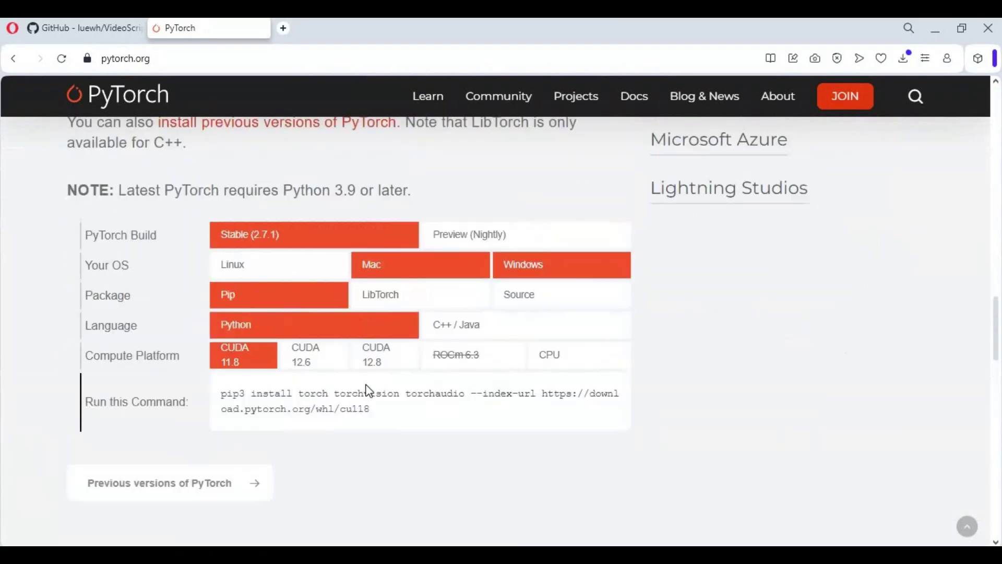
# - Copy the Windows CUDA 11.8 pip3 install command and paste it into the venv prompt
pyautogui.moveTo(370, 410); pyautogui.dragTo(216, 400)
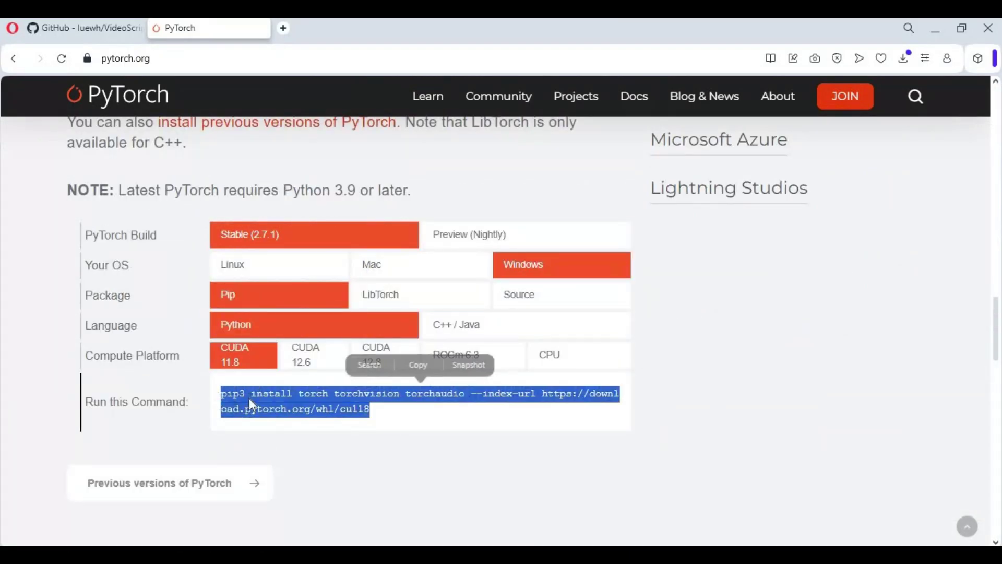
pyautogui.rightClick(252, 397)
pyautogui.click(287, 239)
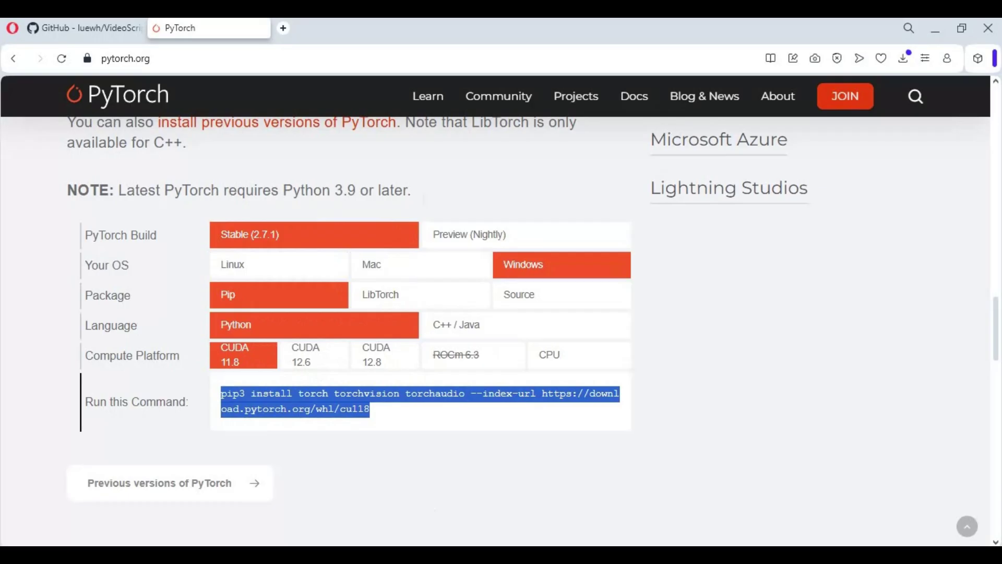
pyautogui.hotkey('alt', 'Tab')
pyautogui.hotkey('ctrl', 'v')
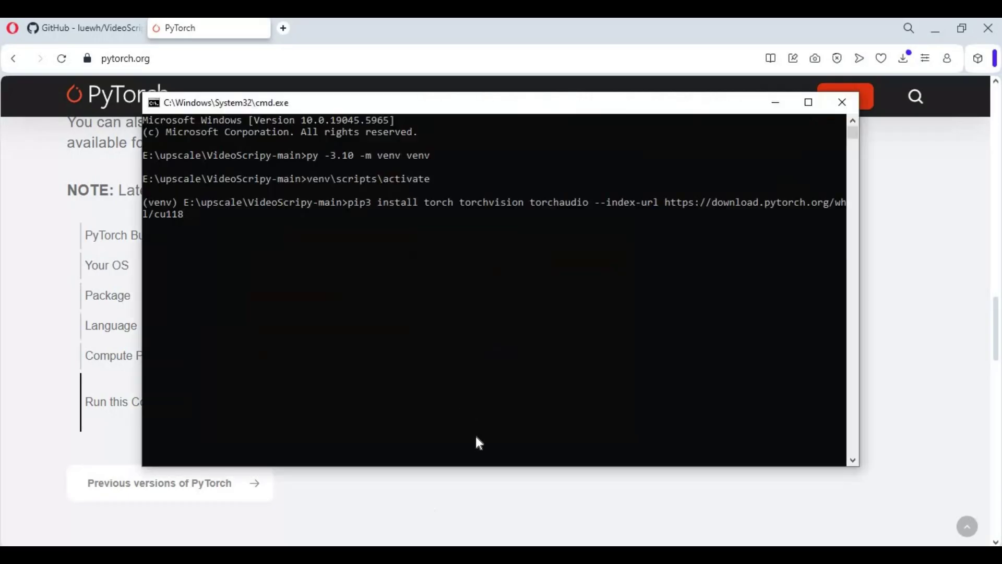
# - Run the PyTorch CUDA 11.8 install, then pip install -r requirements.txt in the venv
pyautogui.press('Return')
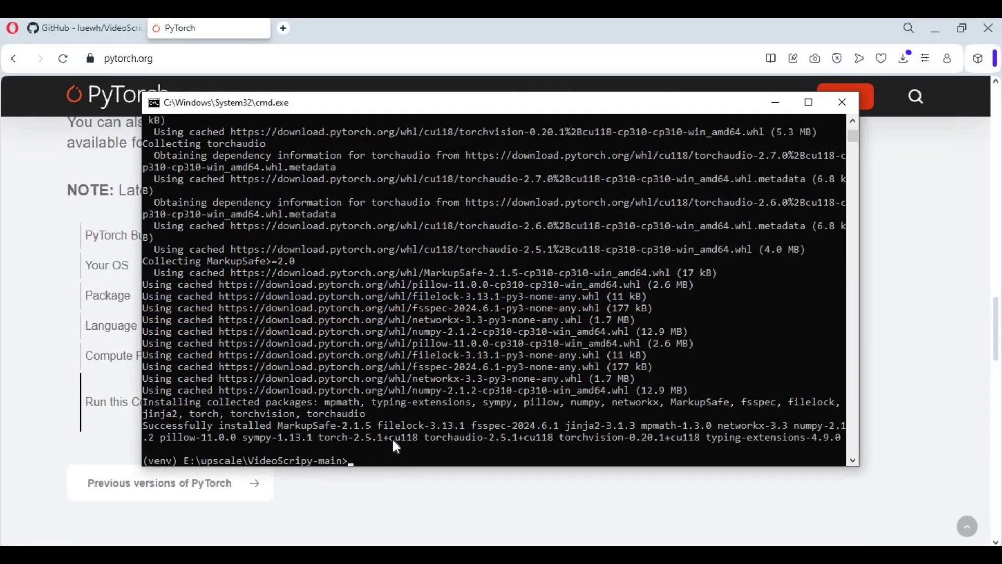
pyautogui.write('pip install')
pyautogui.write('-r requirem')
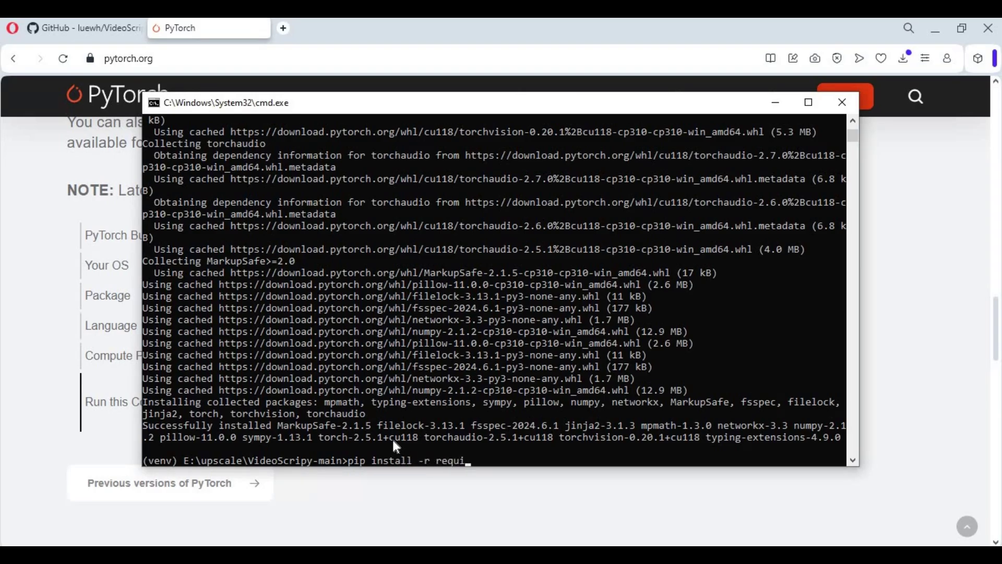
pyautogui.write('ents.txt')
pyautogui.press('Return')
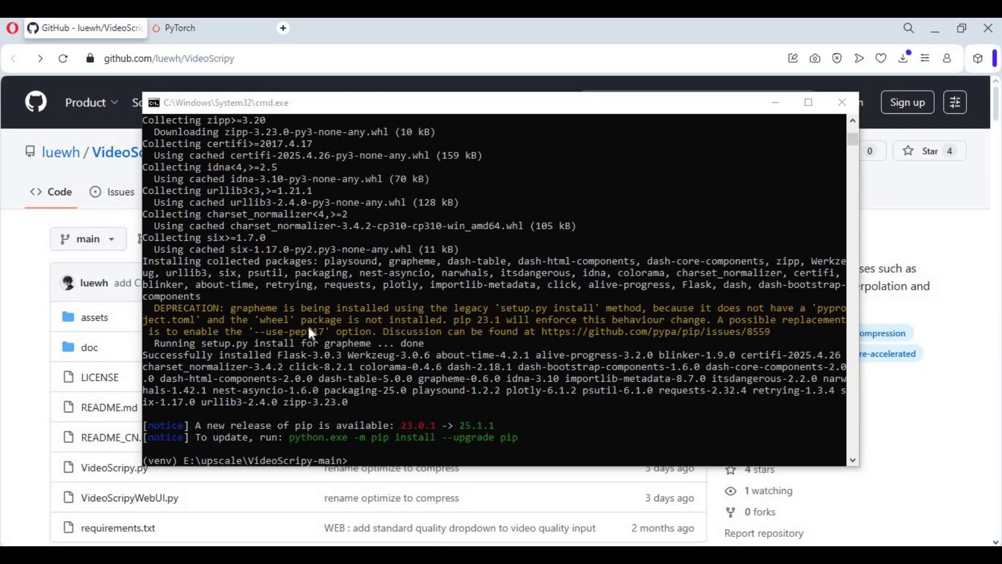
pyautogui.hotkey('alt', 'Tab')
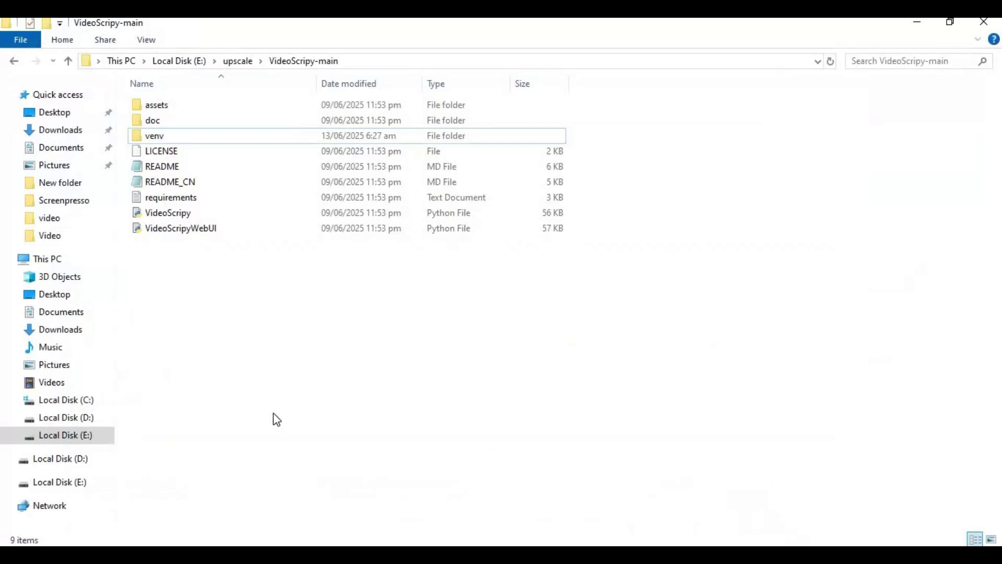
# - Create a new folder named tools inside VideoScripy-main and open it
pyautogui.rightClick(213, 321)
pyautogui.moveTo(271, 285)
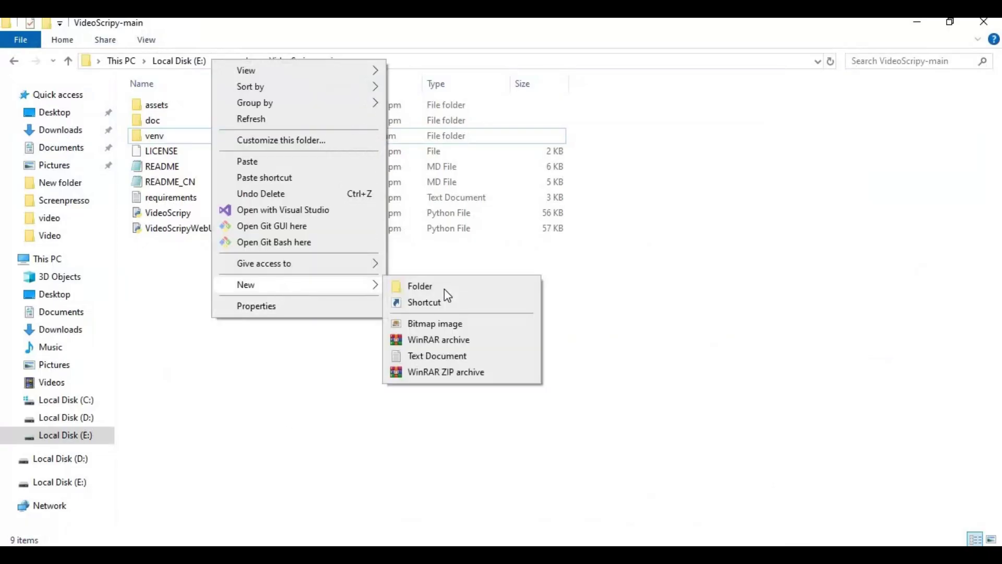
pyautogui.click(447, 288)
pyautogui.write('tools')
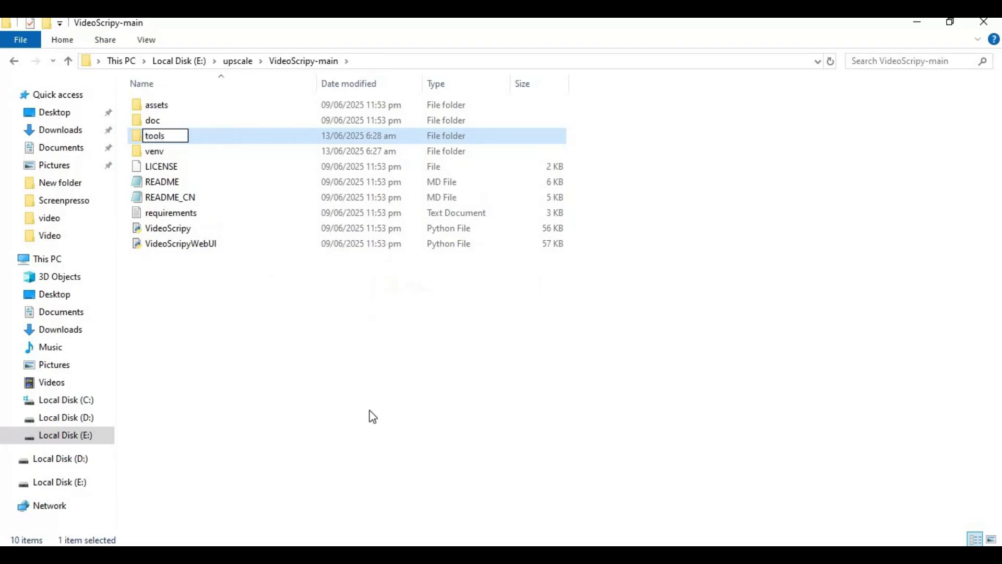
pyautogui.press('Return')
pyautogui.doubleClick(171, 139)
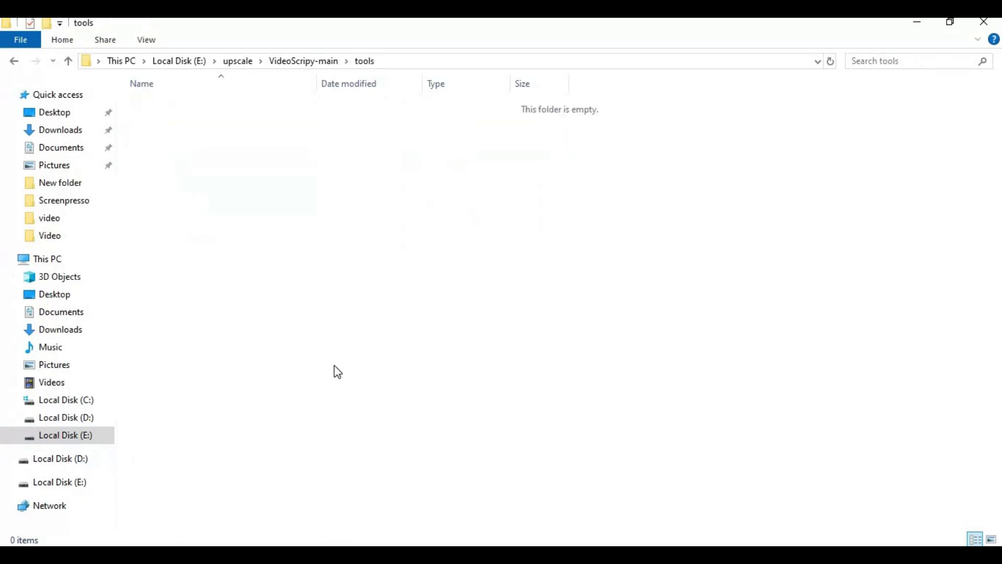
pyautogui.hotkey('alt', 'Tab')
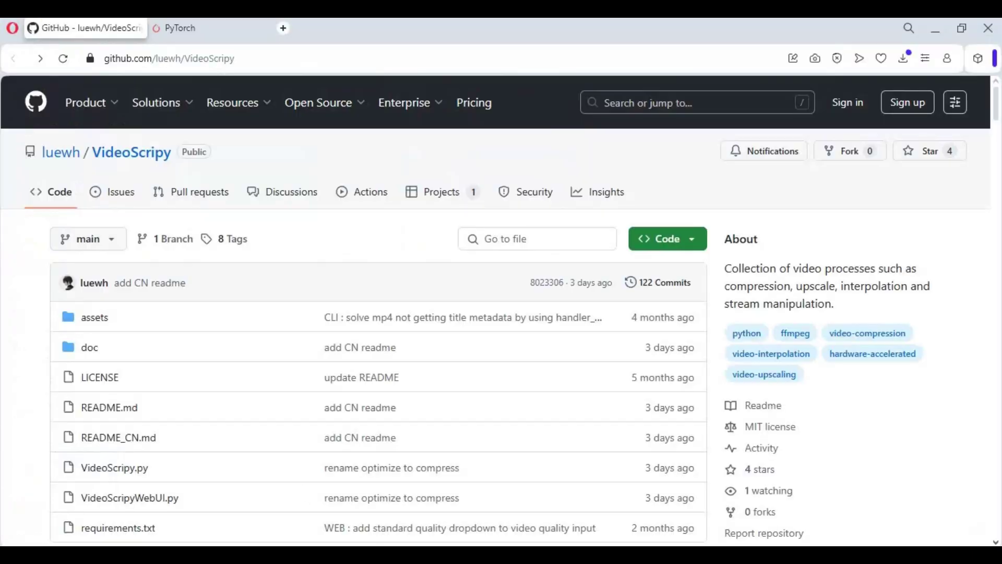
# - Review the README's expected tools folder layout on the GitHub page
pyautogui.scroll(-15, 293, 472)
pyautogui.scroll(-5, 294, 472)
pyautogui.scroll(3, 289, 470)
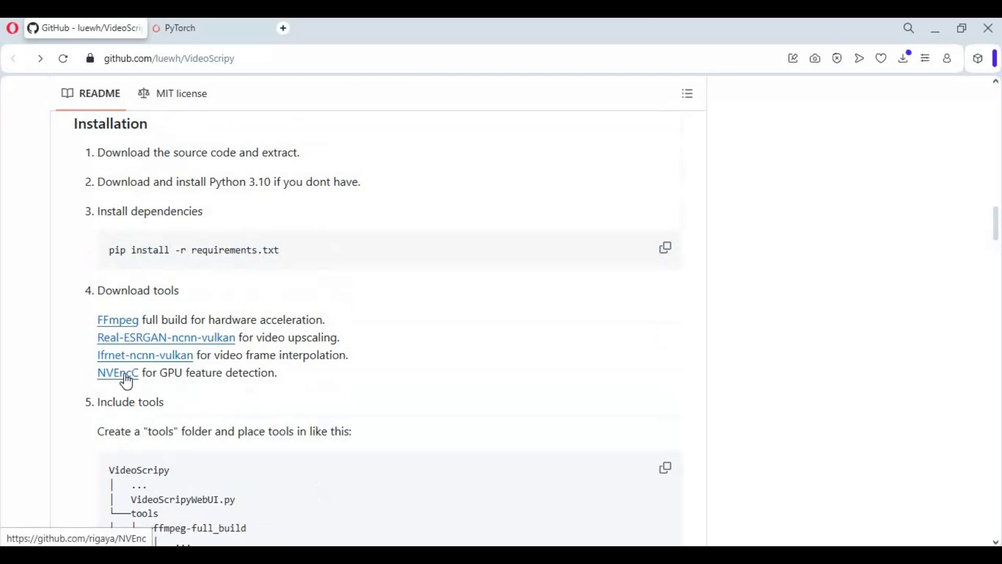
pyautogui.scroll(-3, 127, 376)
pyautogui.scroll(-5, 140, 380)
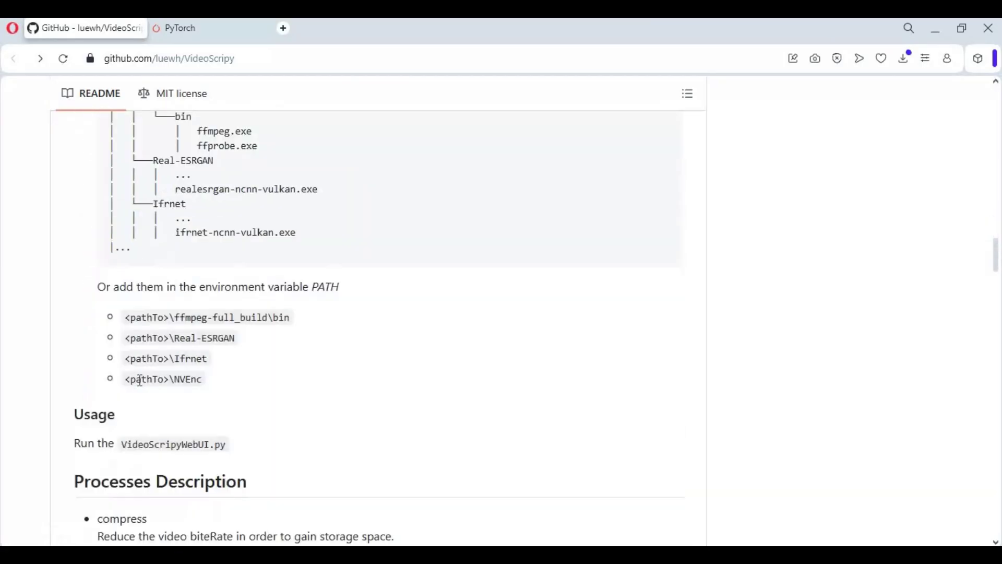
pyautogui.scroll(5, 140, 380)
pyautogui.scroll(-4, 139, 380)
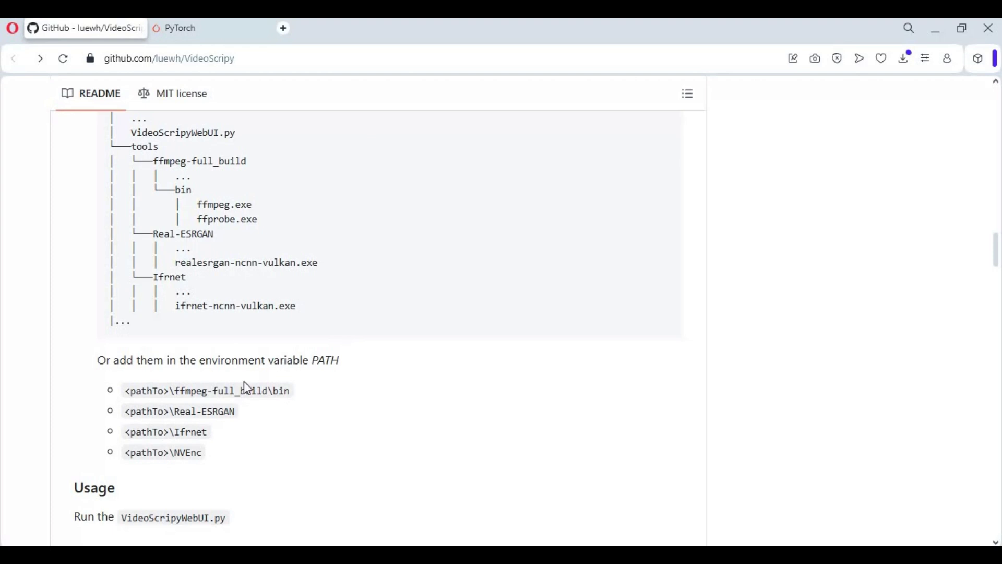
# - Paste ffmpeg-full_build, Ifrnet, NVEncC and Real-ESRGAN into the tools folder
pyautogui.hotkey('alt', 'Tab')
pyautogui.rightClick(244, 293)
pyautogui.click(293, 389)
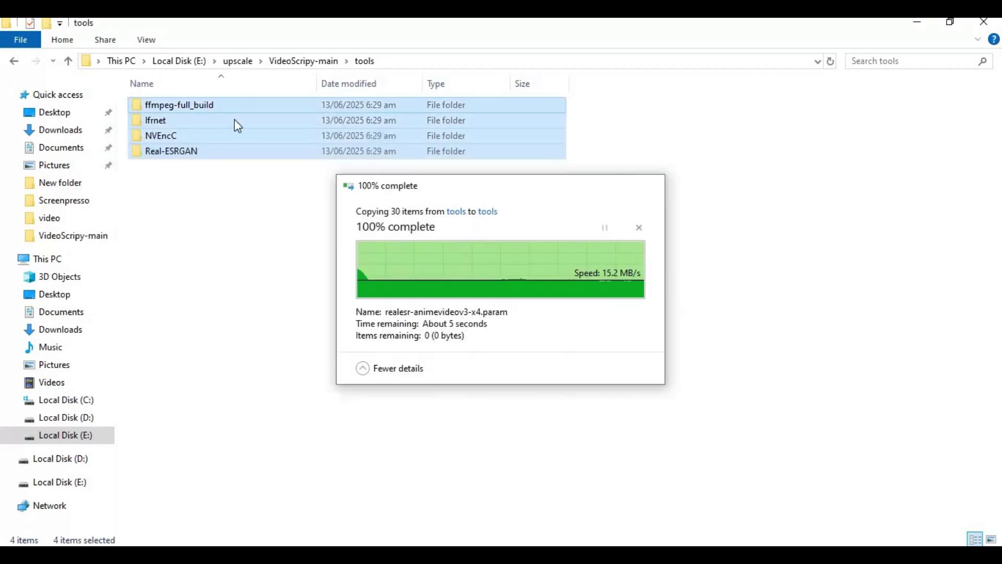
# - Go back up to VideoScripy-main, now listing tools beside venv, and return to the command prompt
pyautogui.click(209, 261)
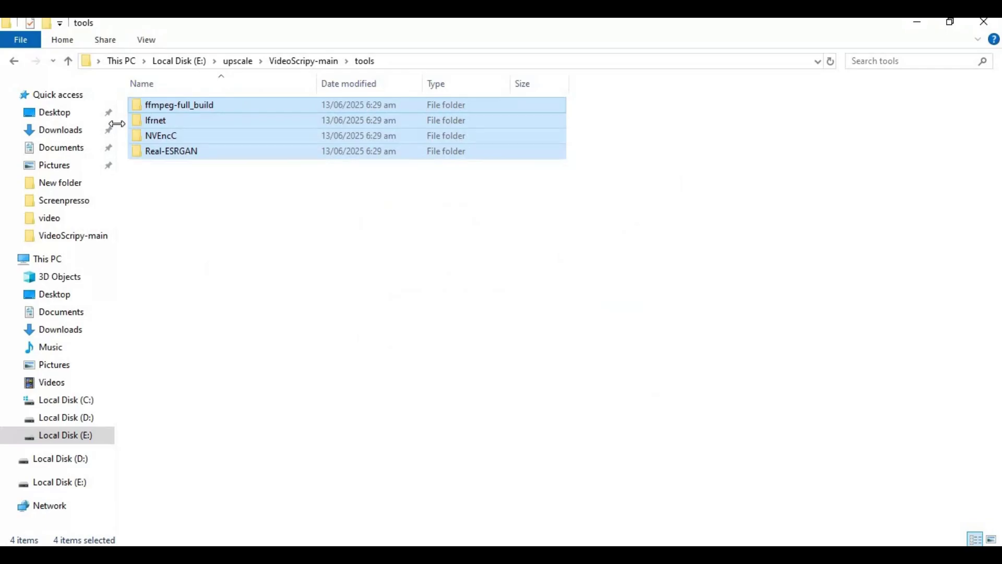
pyautogui.click(65, 61)
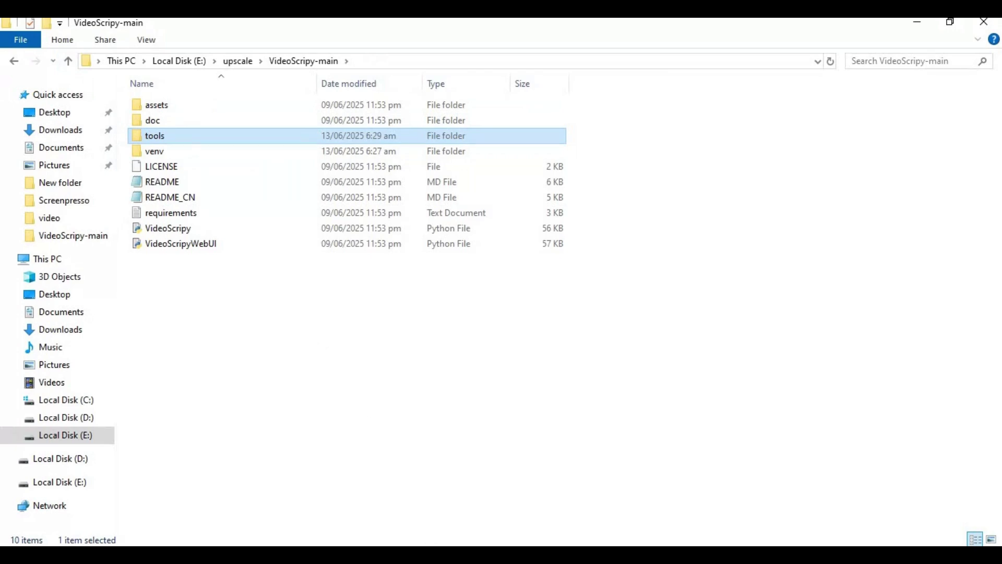
pyautogui.hotkey('alt', 'Tab')
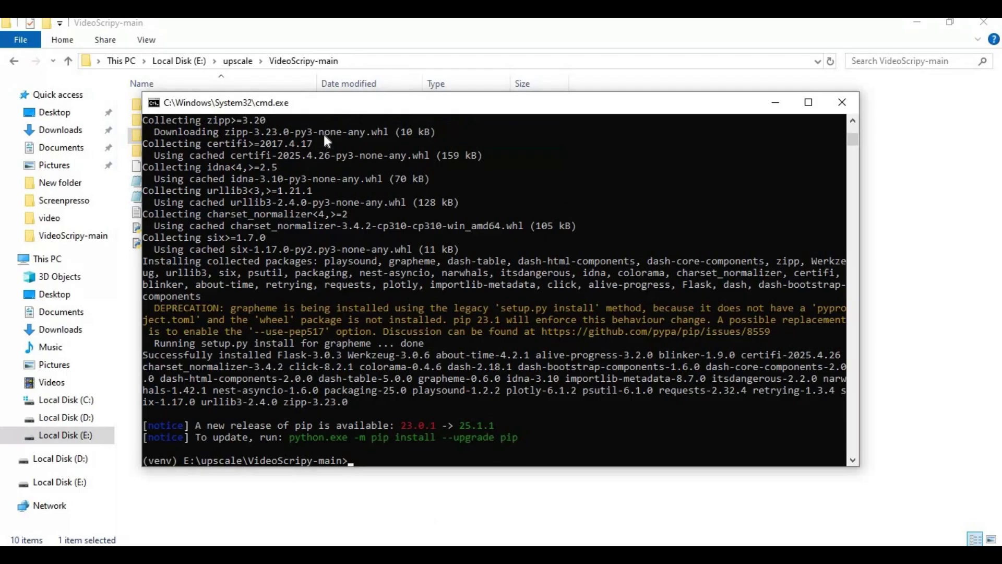
# - Copy the VideoScripyWebUI script's file name from File Explorer
pyautogui.moveTo(331, 108); pyautogui.dragTo(443, 94)
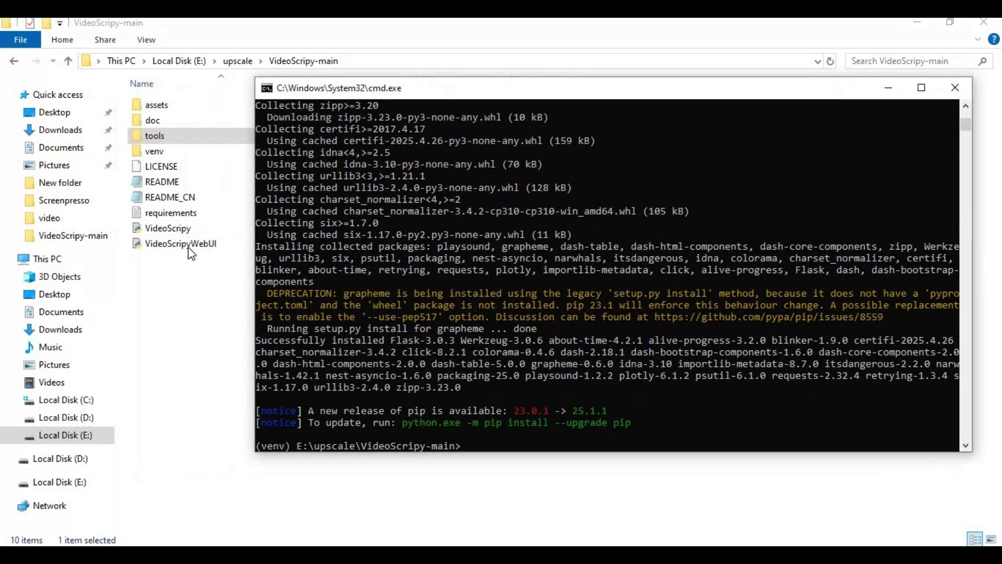
pyautogui.click(168, 246)
pyautogui.press('F2')
pyautogui.hotkey('ctrl', 'c')
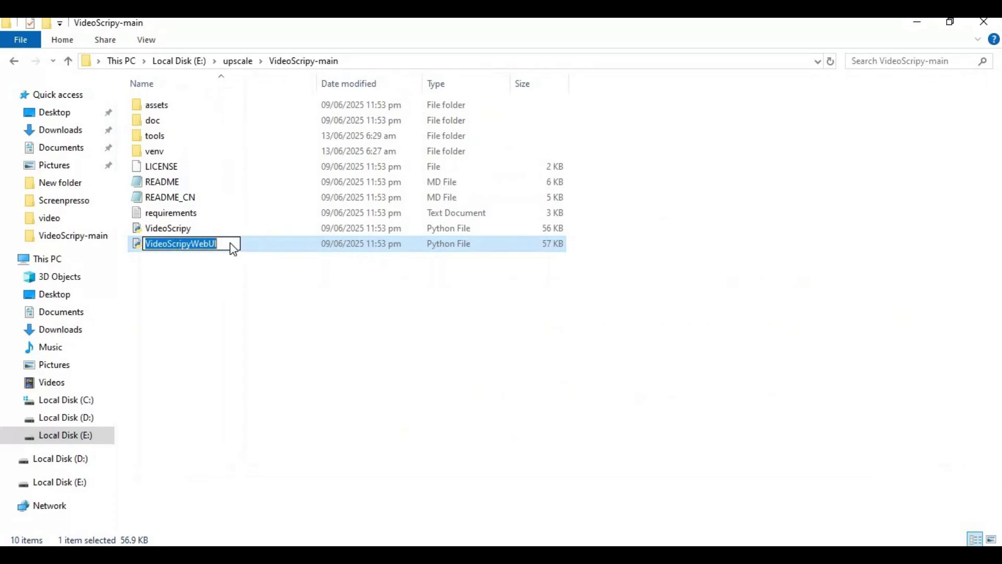
pyautogui.rightClick(176, 240)
pyautogui.click(400, 478)
pyautogui.hotkey('alt', 'Tab')
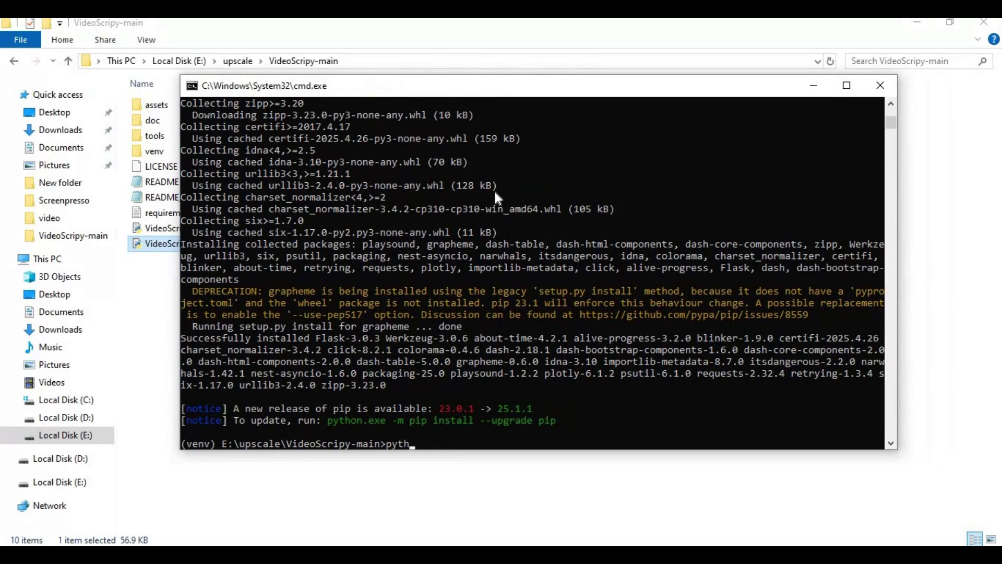
# - Run python VideoScripyWebUI.py in the venv to serve the WebUI at localhost:8848
pyautogui.write('python')
pyautogui.hotkey('ctrl', 'v')
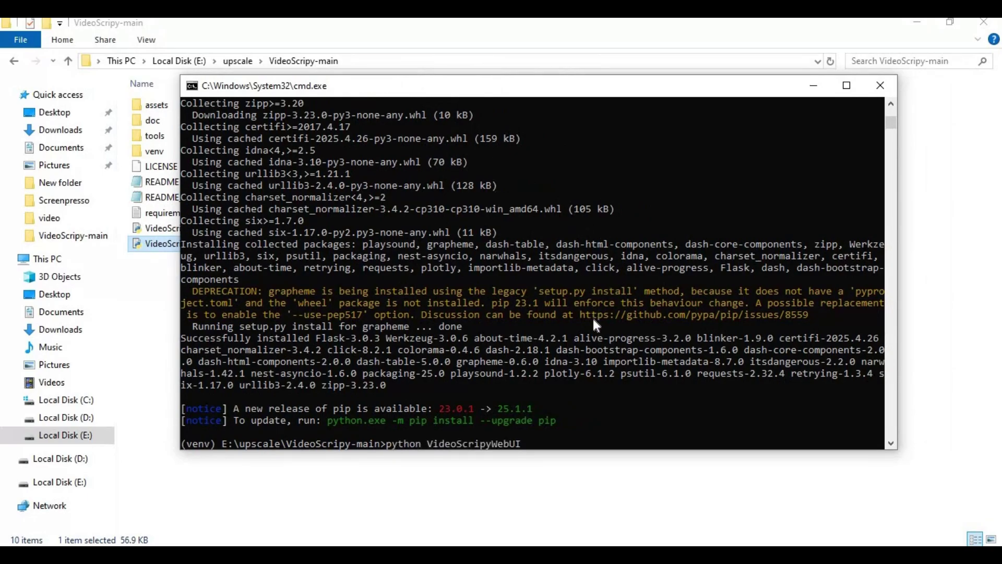
pyautogui.write('.py')
pyautogui.press('Return')
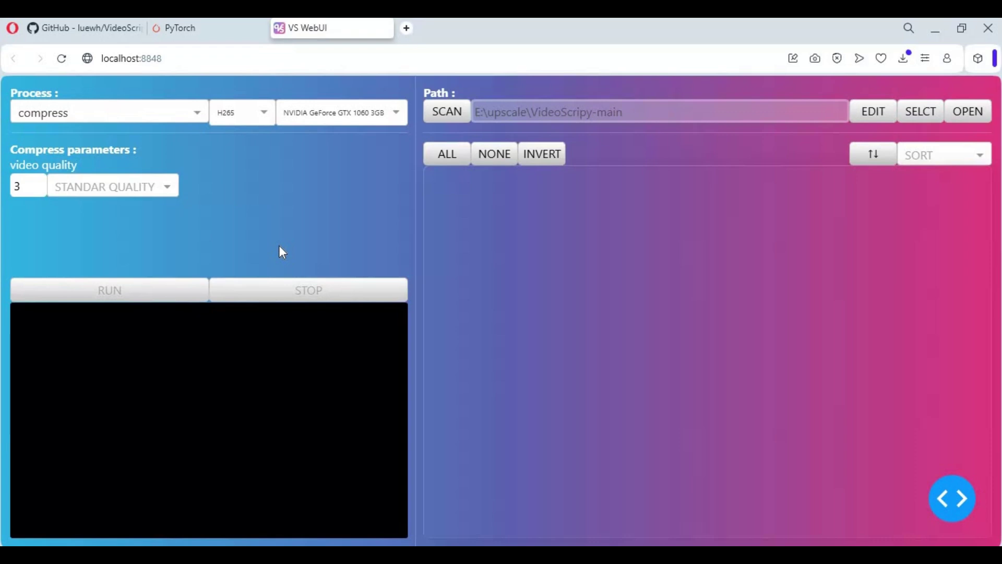
# - Close the VS WebUI browser tab and the server's console window
pyautogui.click(385, 28)
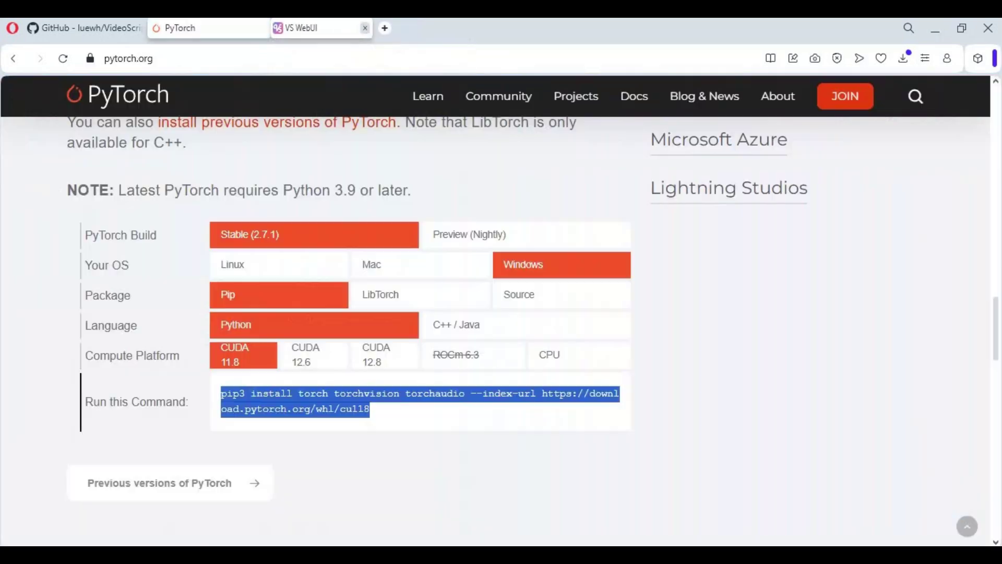
pyautogui.hotkey('alt', 'Tab')
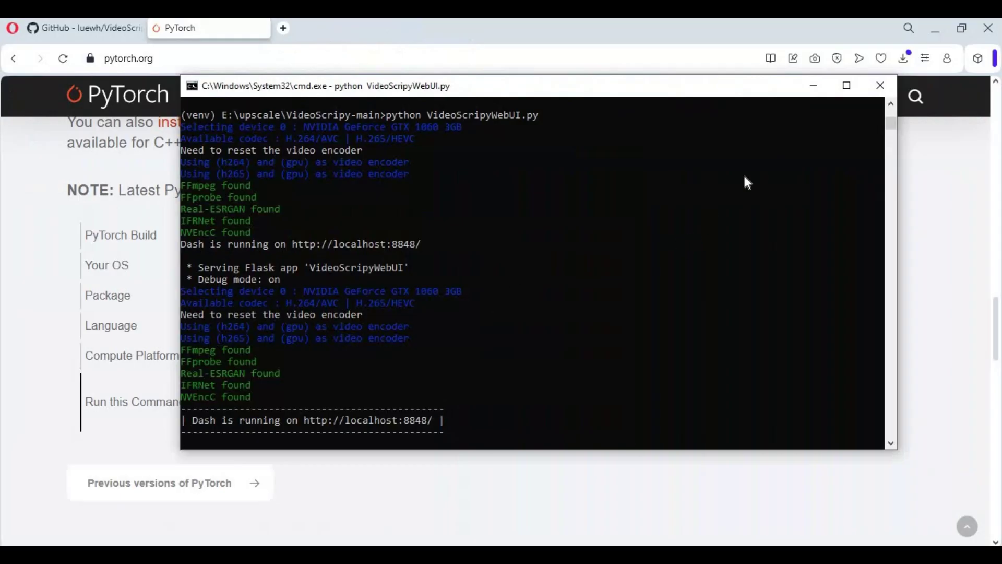
pyautogui.click(876, 86)
pyautogui.hotkey('alt', 'Tab')
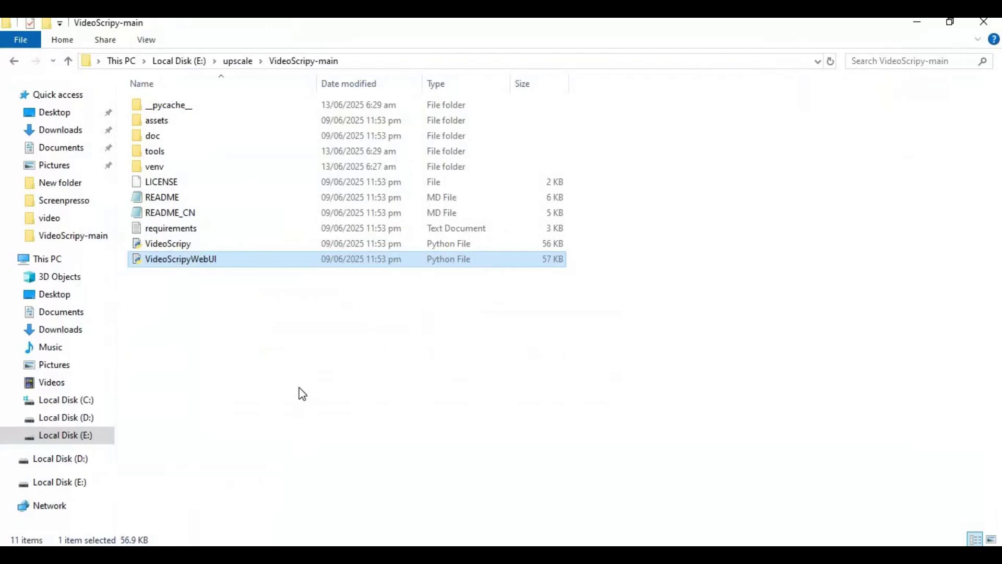
# - Create a new text document in VideoScripy-main and open it in Notepad
pyautogui.rightClick(302, 388)
pyautogui.moveTo(440, 354)
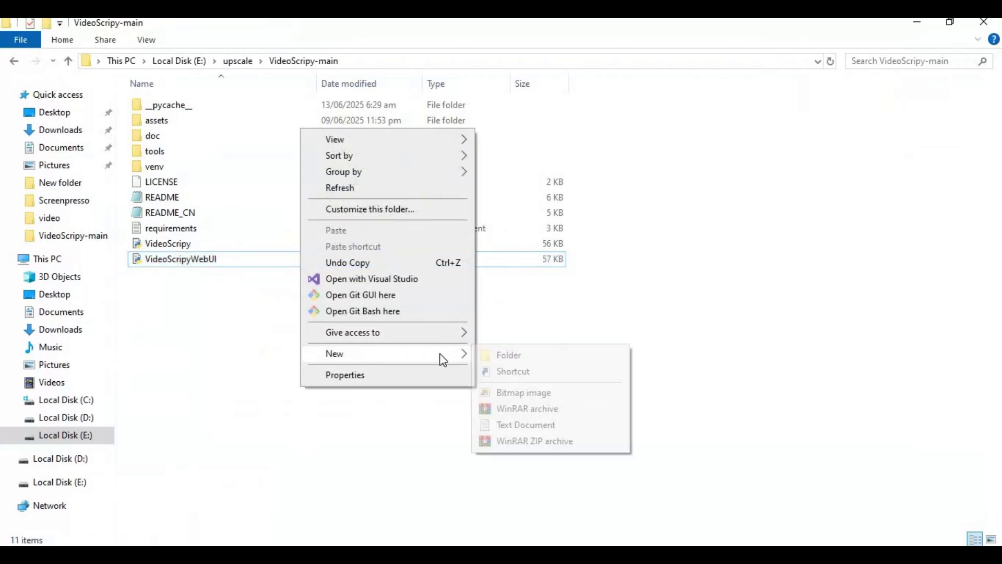
pyautogui.click(522, 424)
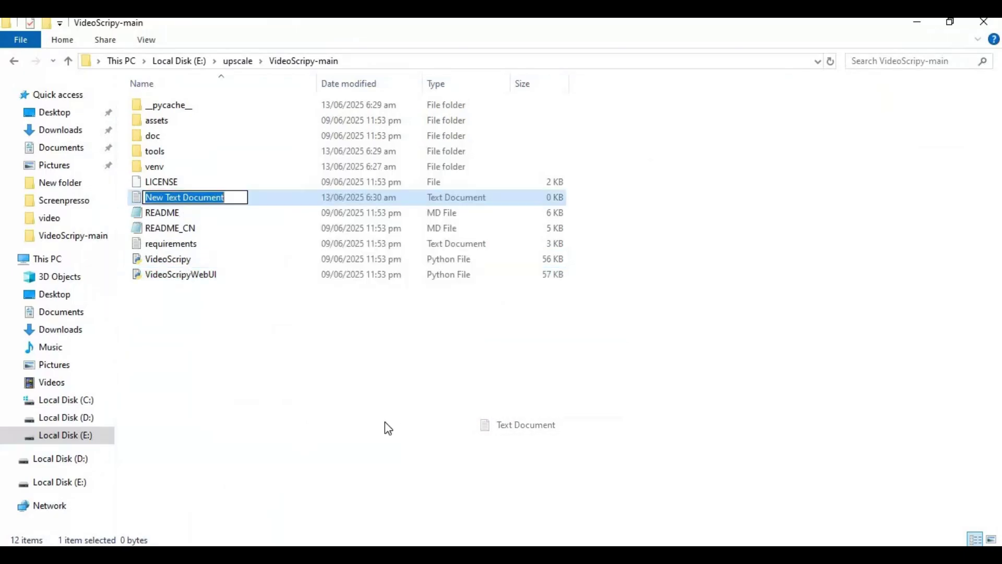
pyautogui.click(385, 422)
pyautogui.doubleClick(148, 196)
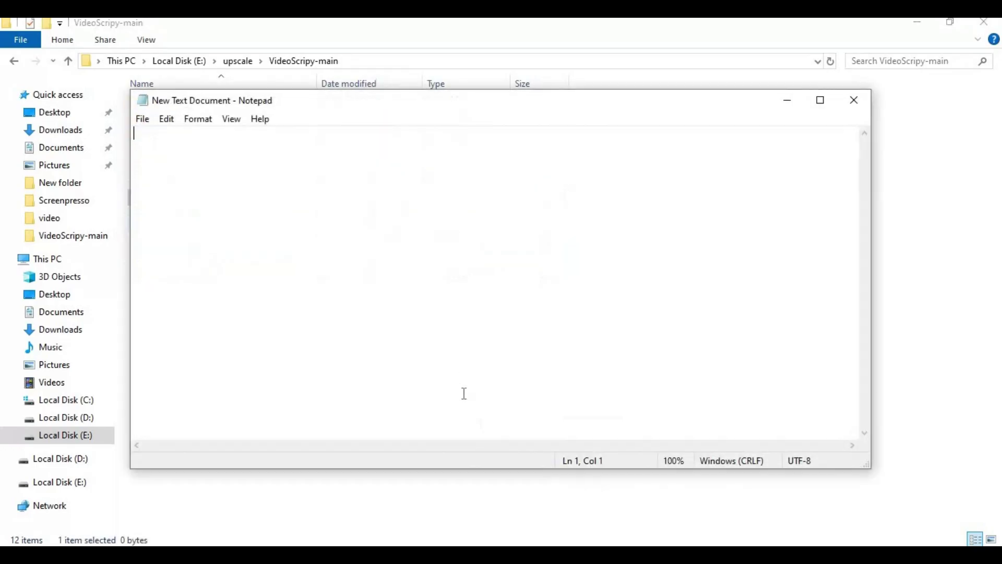
pyautogui.write('@echo ')
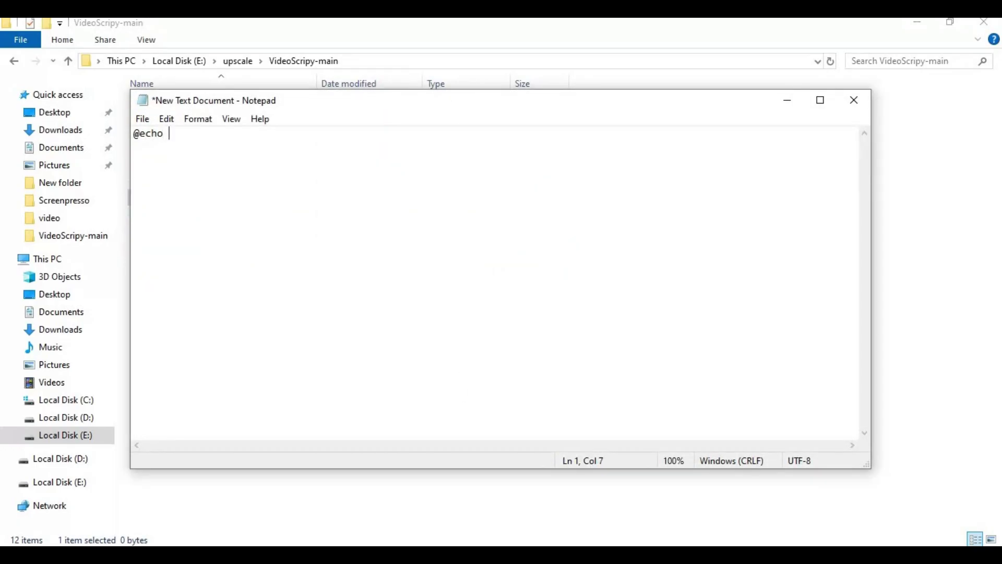
pyautogui.write('off')
pyautogui.press('Return')
pyautogui.write('call venv\\')
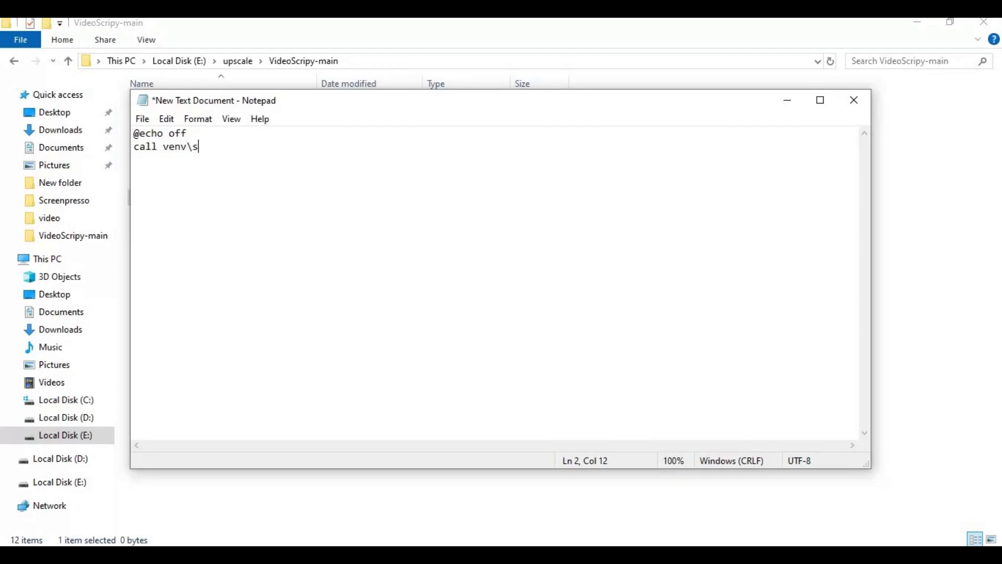
pyautogui.write('scripts\\activate python')
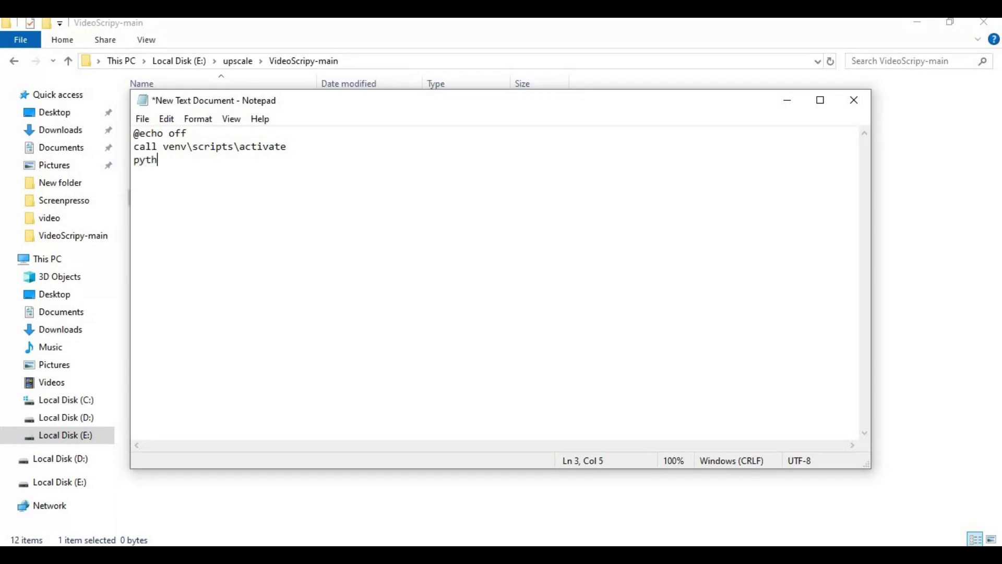
pyautogui.rightClick(181, 178)
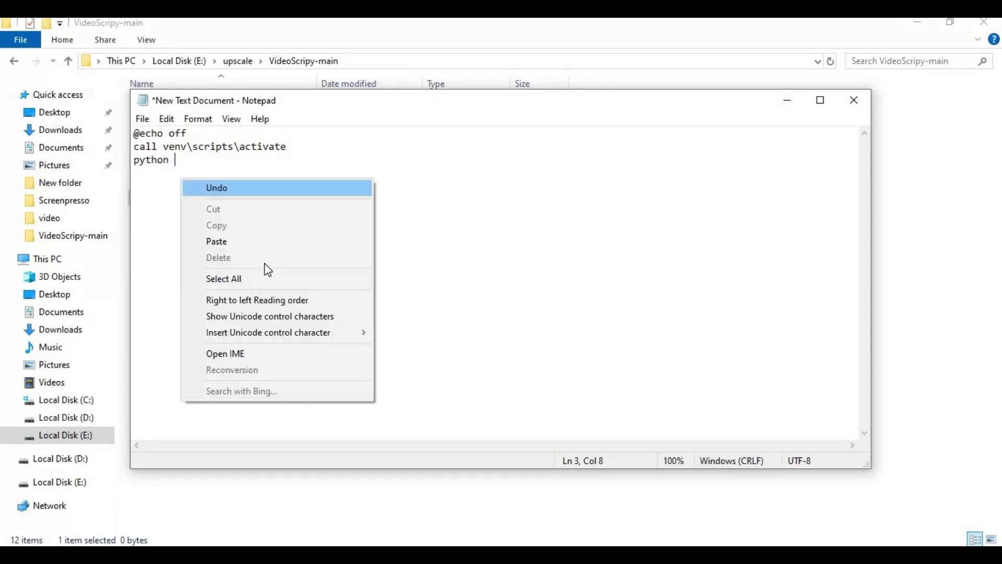
pyautogui.press('Return')
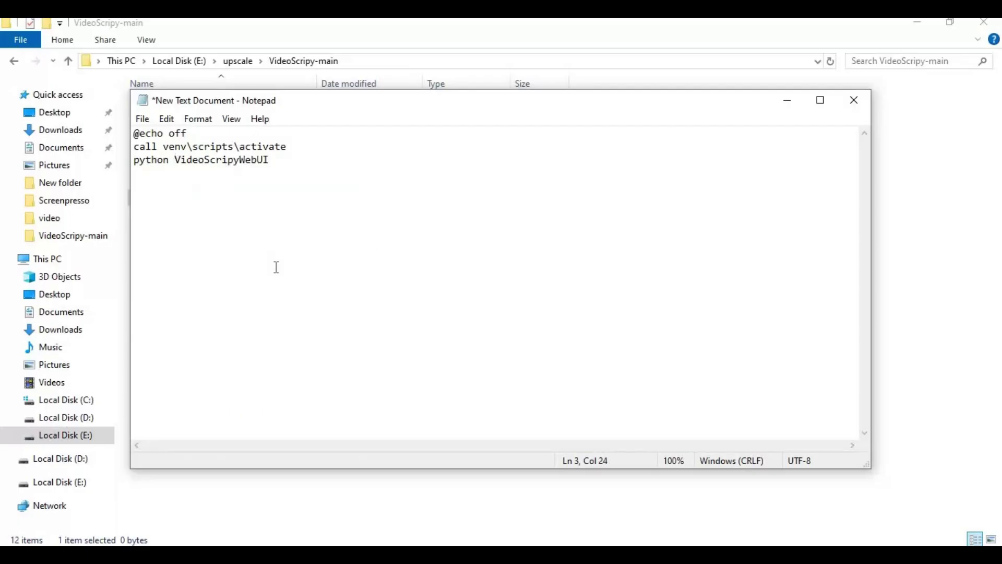
pyautogui.write('.py')
pyautogui.press('Return')
pyautogui.write('pause')
# - Save the script as run.bat and close Notepad
pyautogui.click(146, 120)
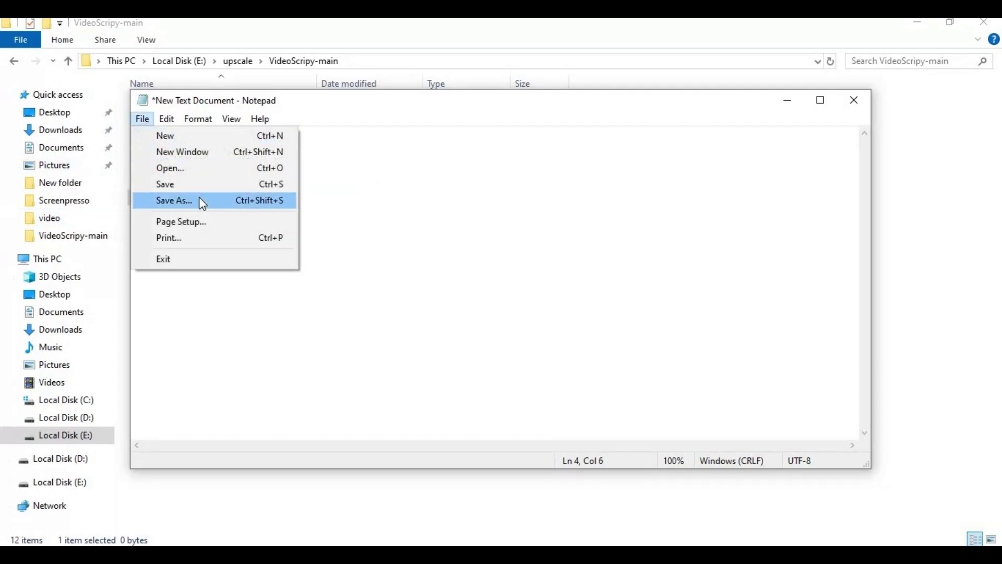
pyautogui.click(174, 201)
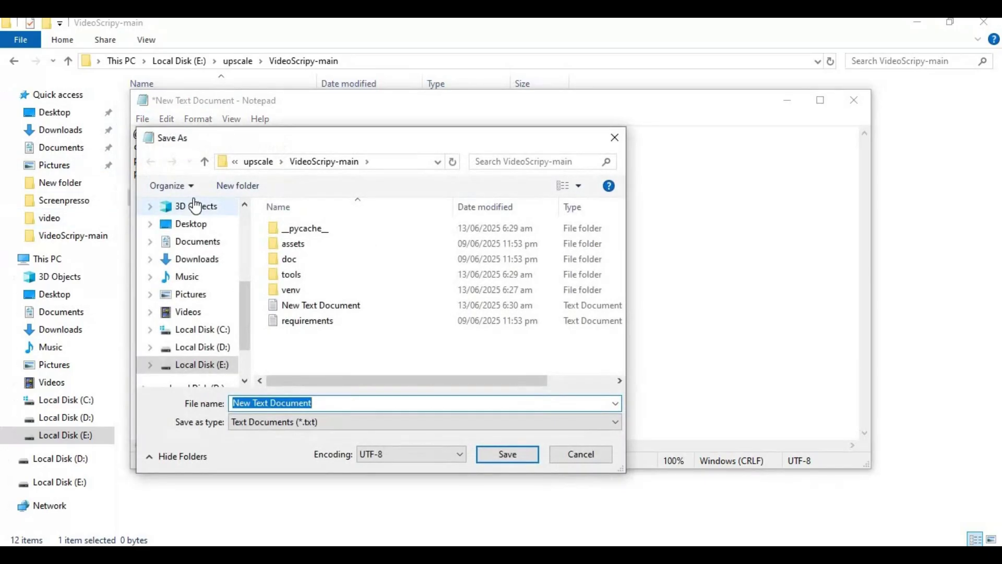
pyautogui.write('run')
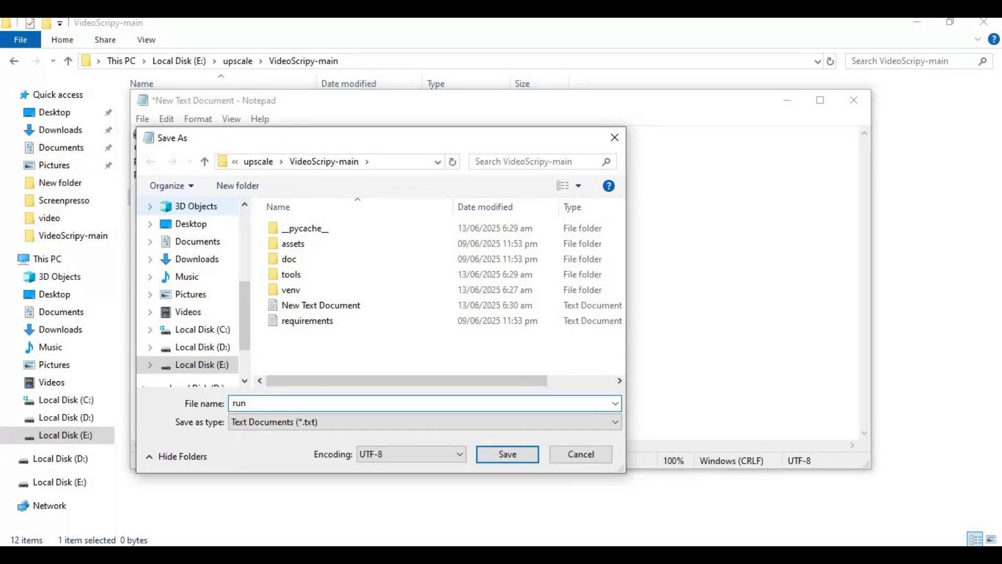
pyautogui.write('.bat')
pyautogui.click(509, 453)
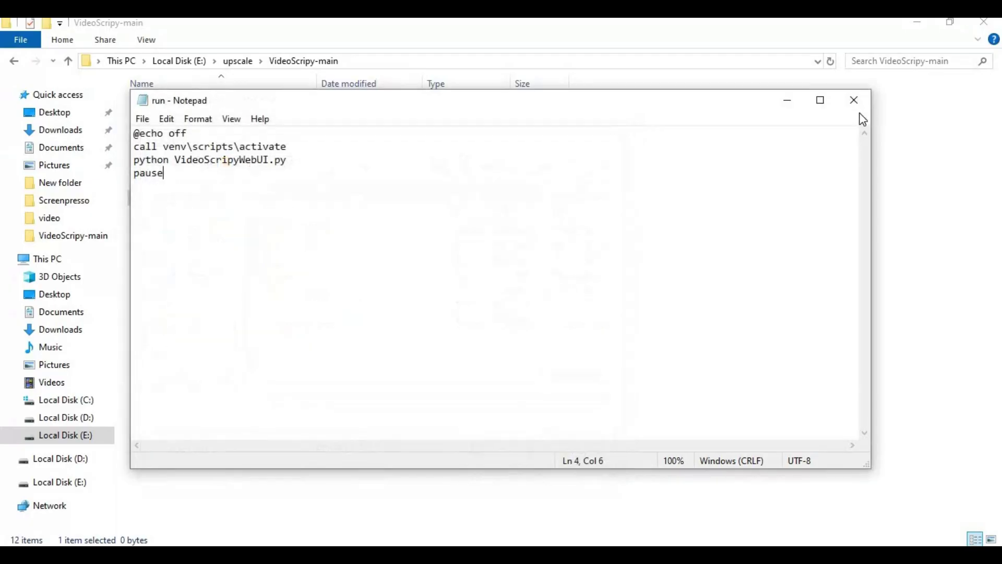
pyautogui.click(855, 107)
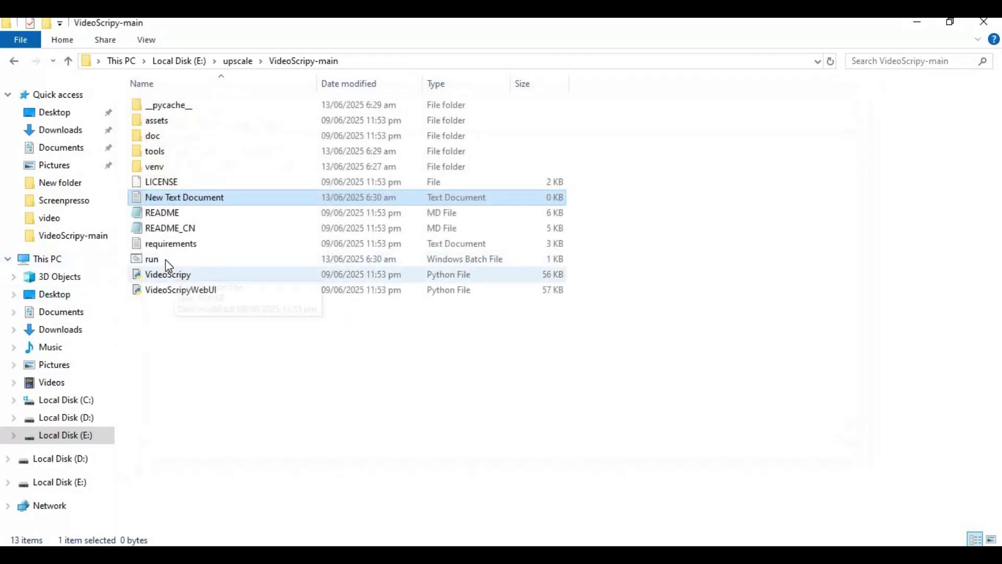
# - Launch VideoScripy by running run.bat from the VideoScripy-main folder
pyautogui.doubleClick(164, 260)
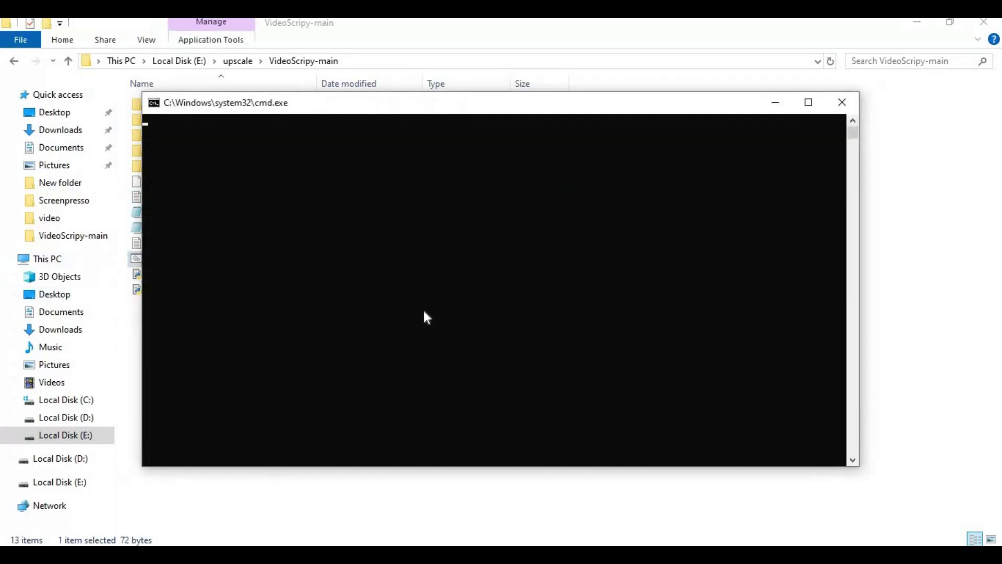